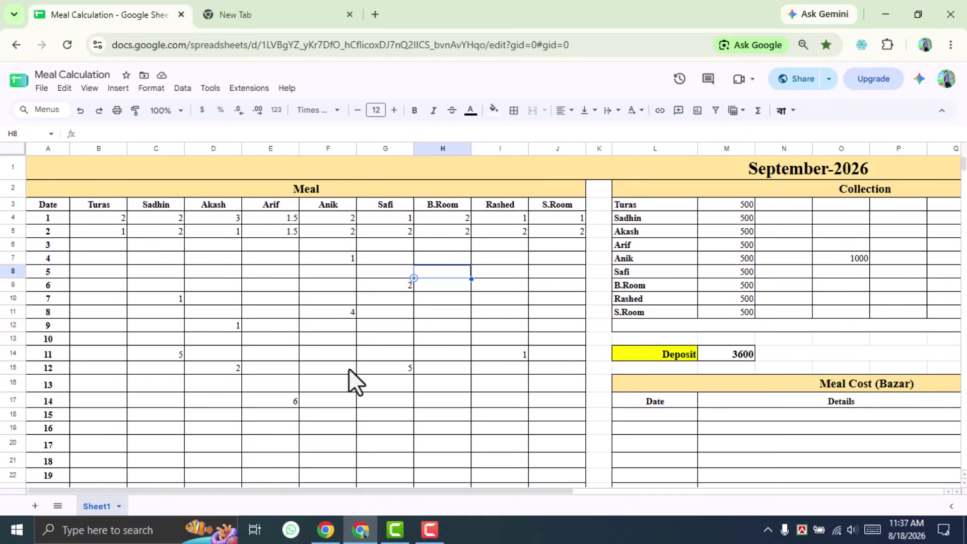
Step: Examine the Meal table's layout: the month heading, the Meal title, the date rows and the member columns through S.Room
scroll(404, 294, down, 8)
scroll(433, 334, up, 3)
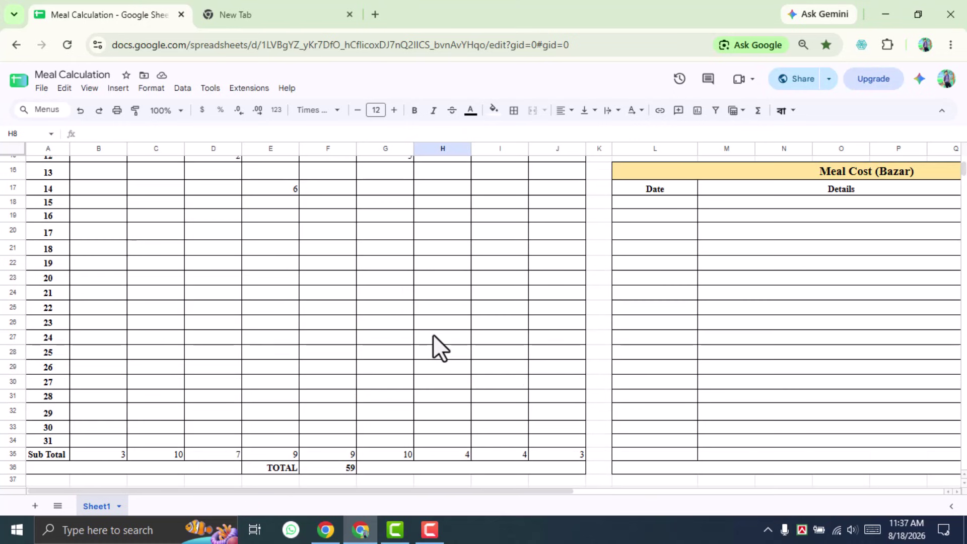
scroll(453, 327, up, 5)
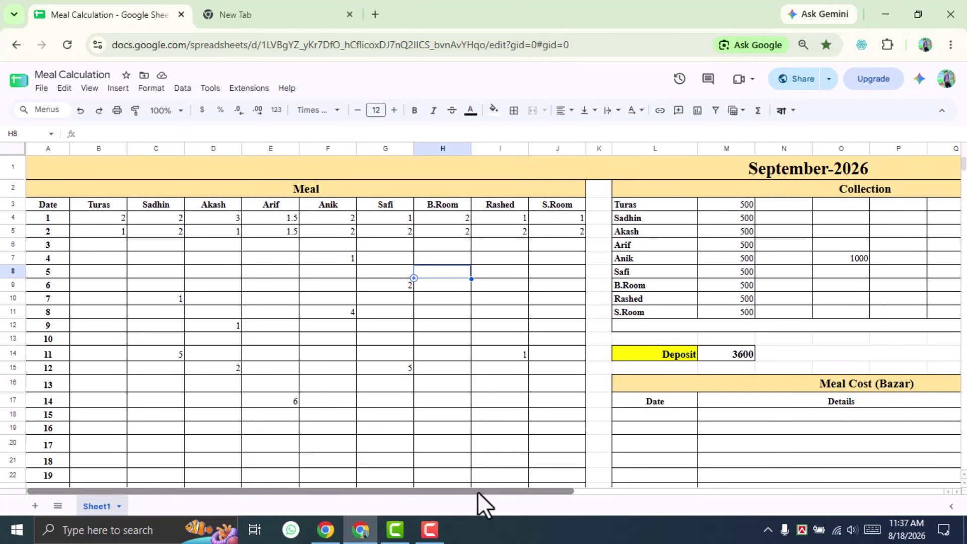
click(35, 168)
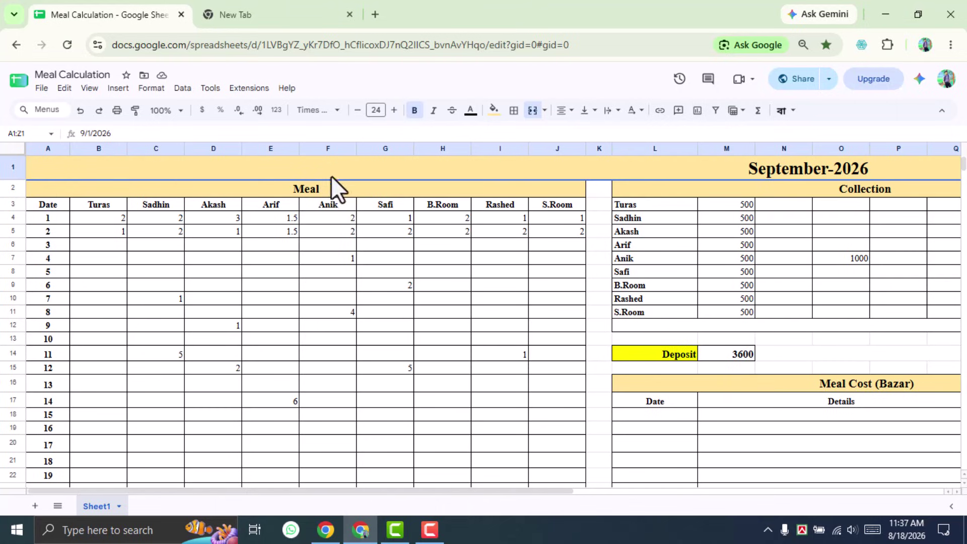
click(327, 189)
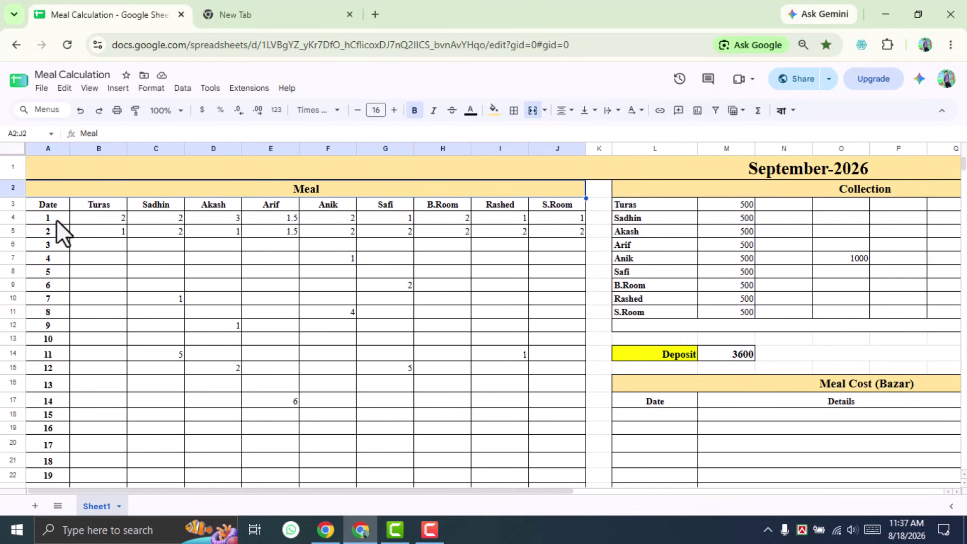
scroll(51, 303, down, 6)
scroll(47, 371, up, 6)
click(101, 209)
click(573, 209)
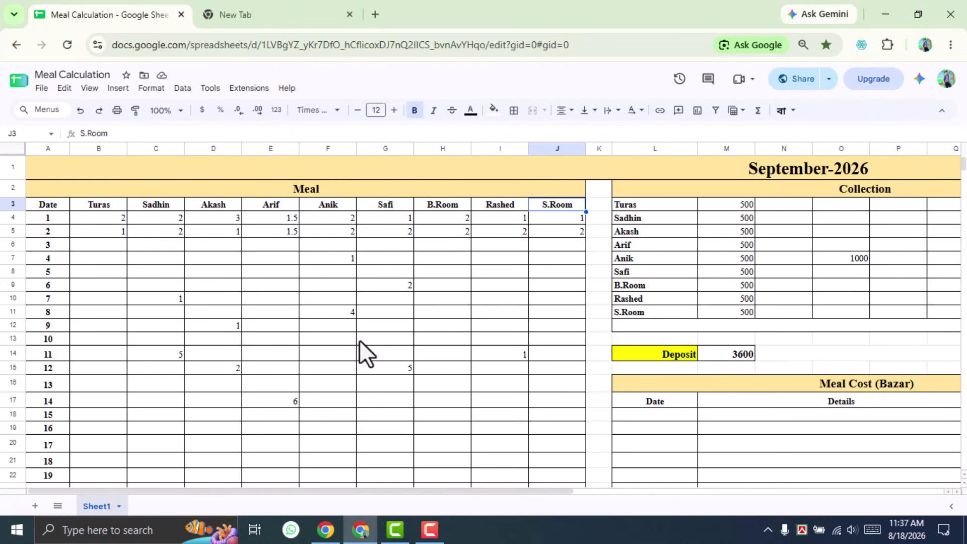
Step: Inspect the Sub Total formulas in B35:J35 and the TOTAL formula in F36 against the Meal table's columns
scroll(421, 266, down, 8)
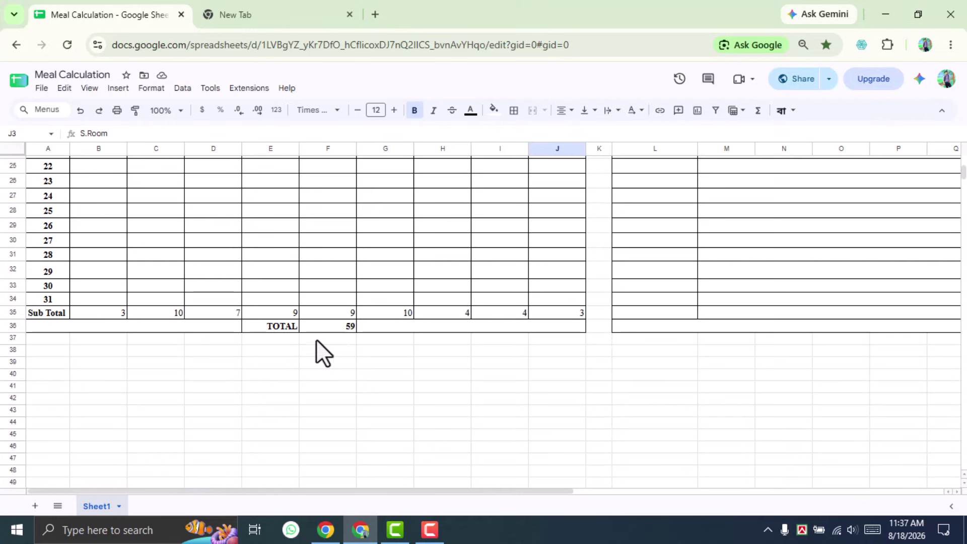
click(123, 317)
scroll(178, 345, up, 8)
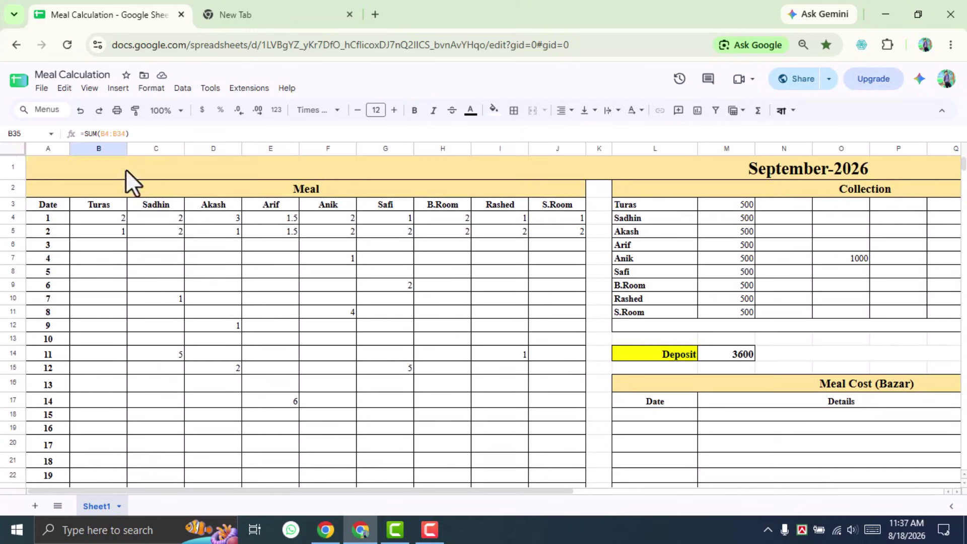
scroll(112, 367, down, 8)
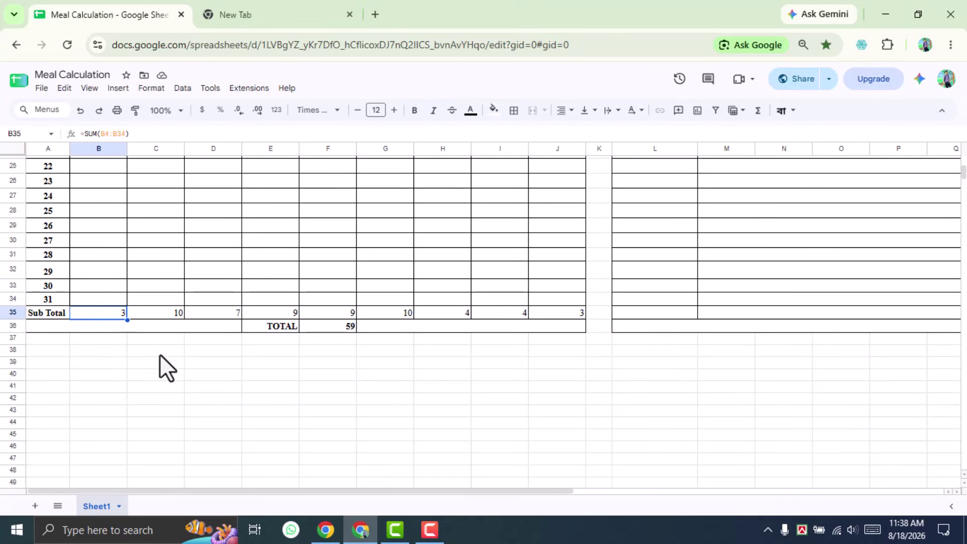
scroll(162, 364, up, 8)
click(210, 204)
scroll(317, 296, down, 6)
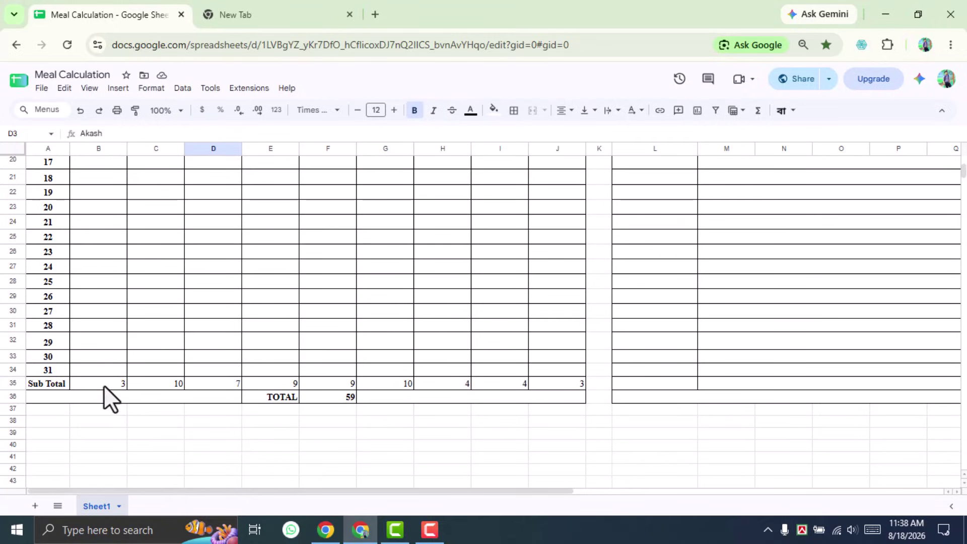
drag(104, 385, 557, 388)
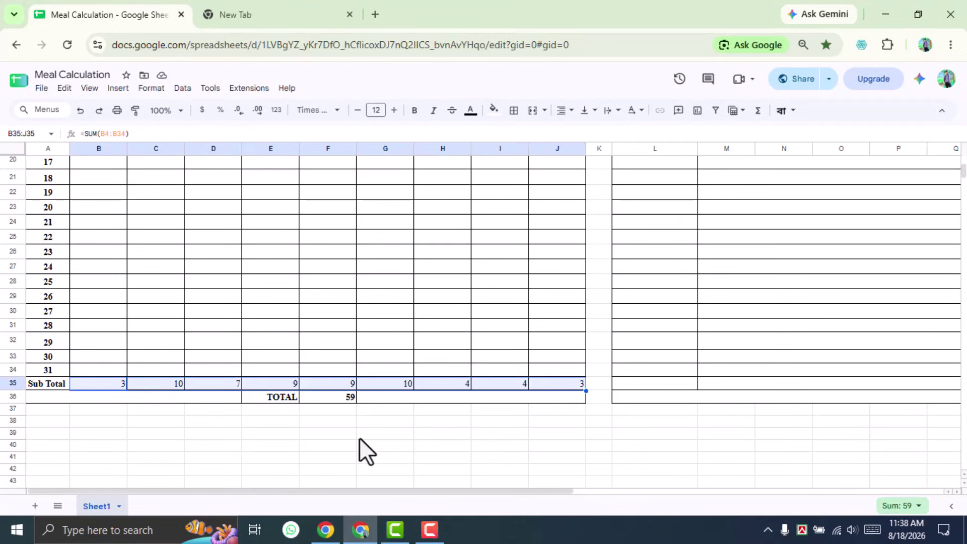
click(347, 403)
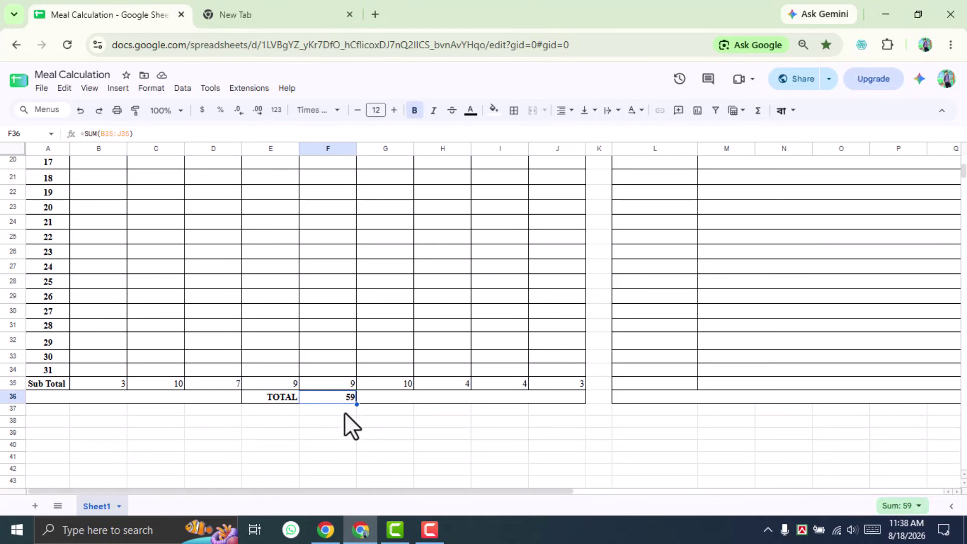
scroll(489, 449, up, 4)
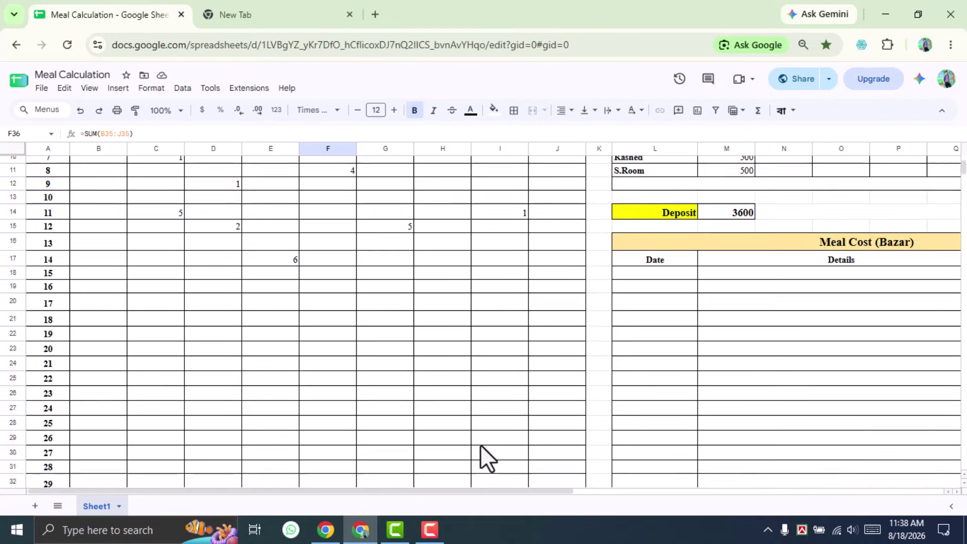
scroll(479, 445, down, 6)
scroll(476, 393, up, 8)
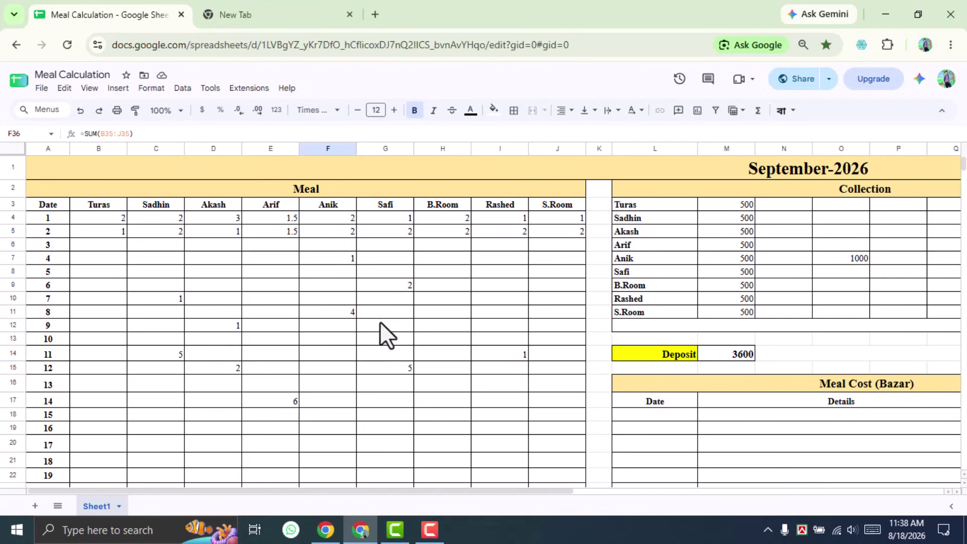
Step: Go through the members' meal entry cells in the row for date 3
click(112, 247)
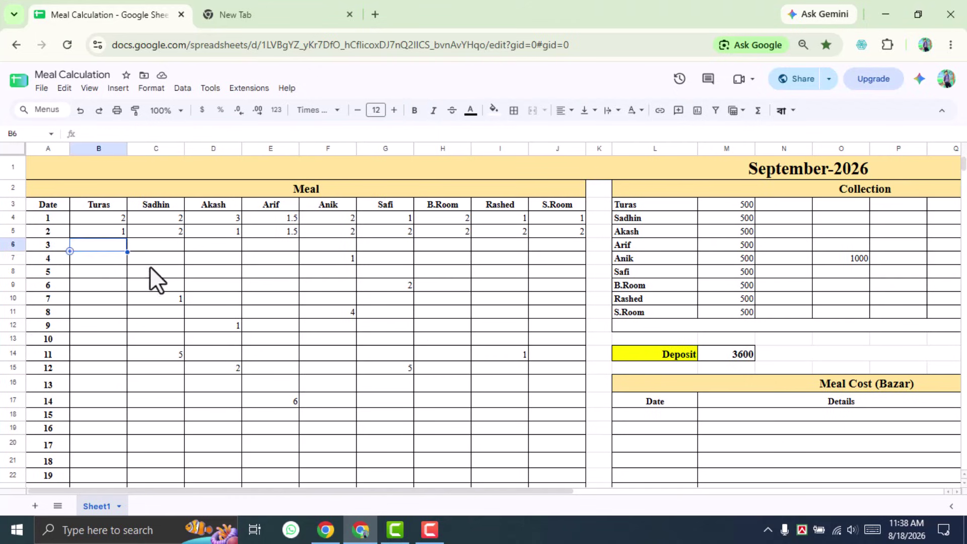
click(168, 244)
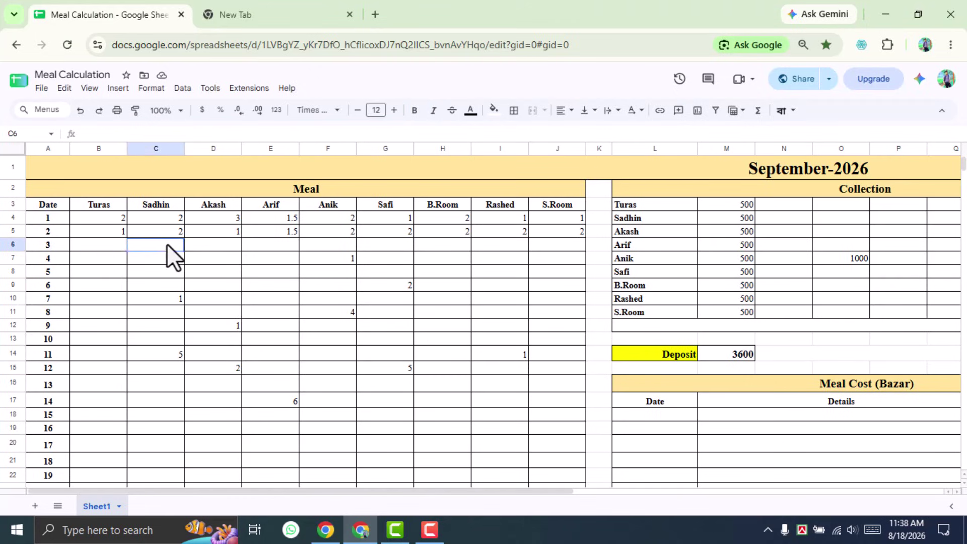
click(228, 244)
click(328, 248)
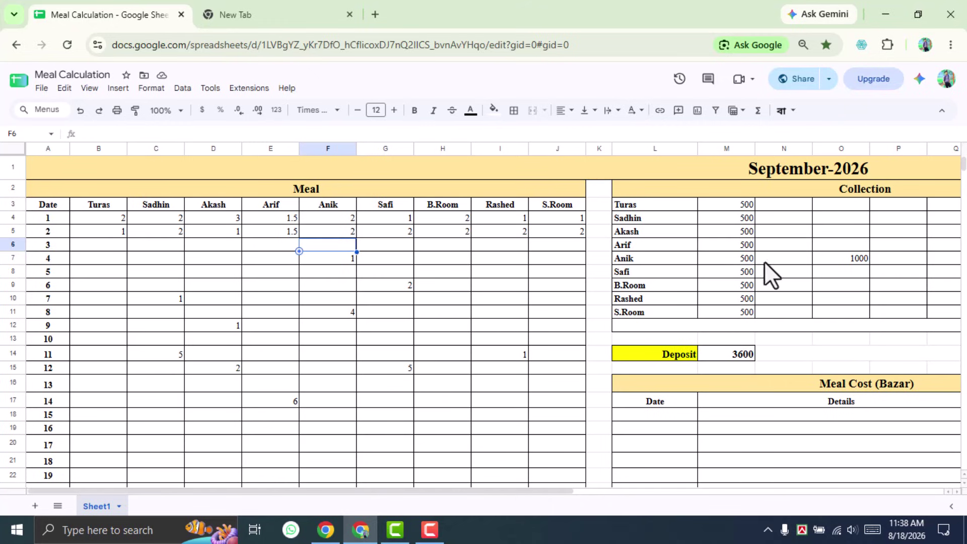
Step: Examine the first member's payment cells in the Collection table and the row sum formula in S3
drag(523, 492, 708, 494)
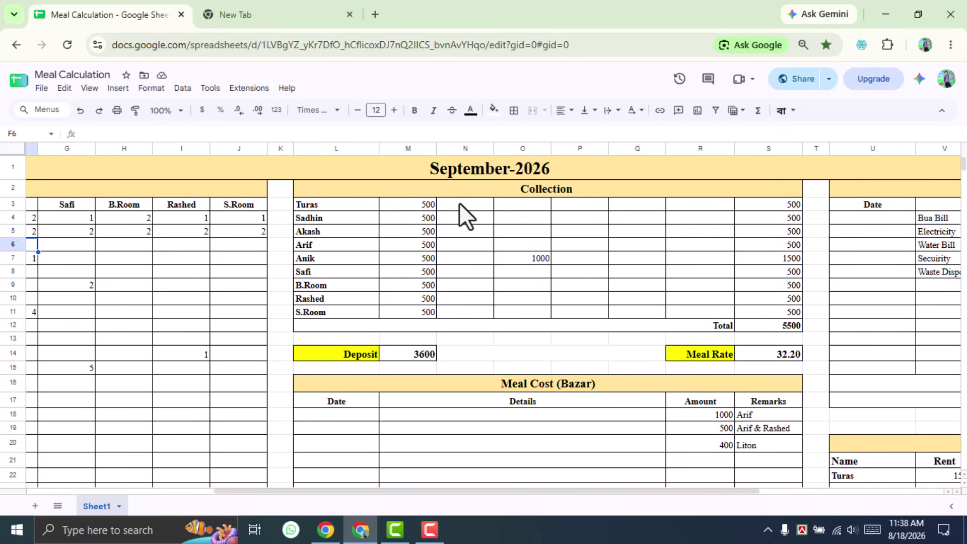
click(409, 205)
click(476, 206)
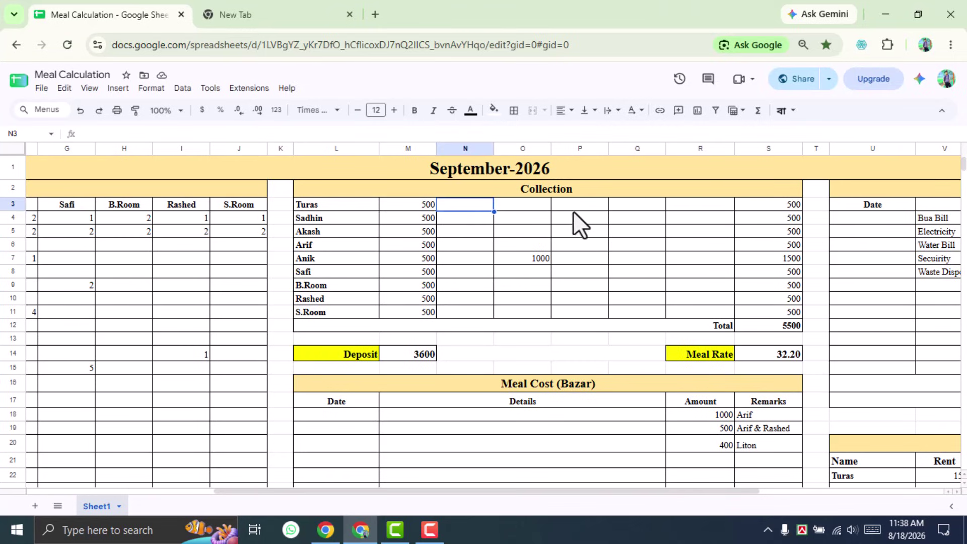
click(580, 208)
click(513, 208)
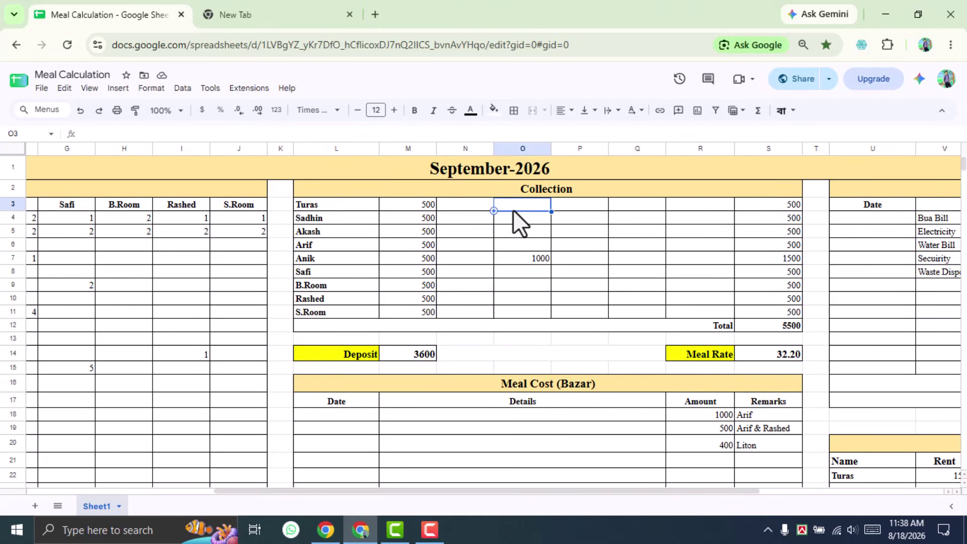
click(787, 210)
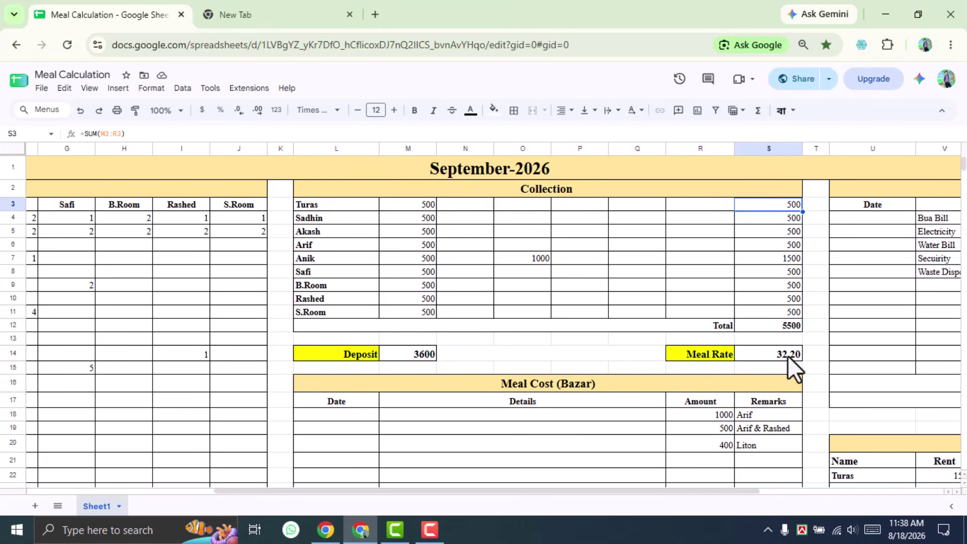
Step: Review the Date, Details, Amount and Remarks cells of the first three Meal Cost (Bazar) entries
scroll(671, 346, down, 5)
scroll(672, 345, up, 2)
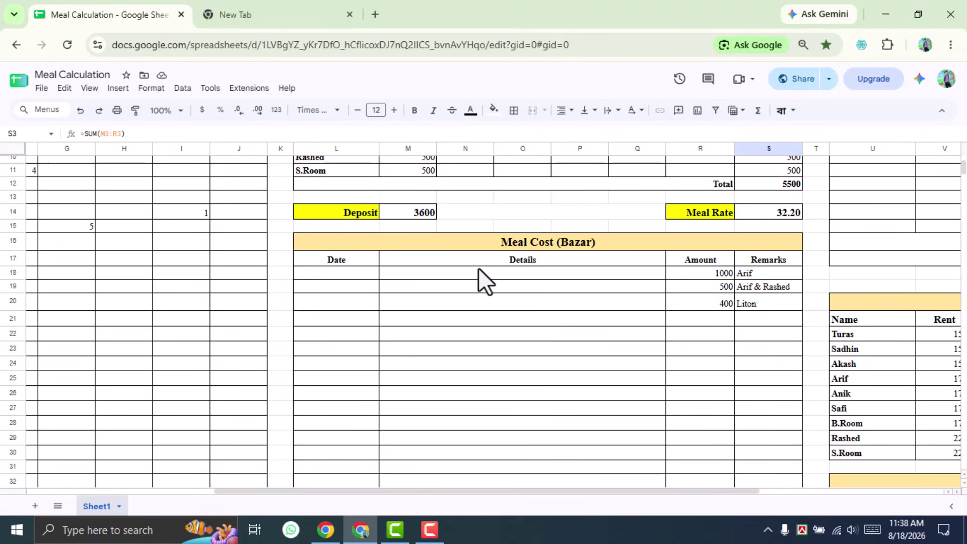
click(505, 275)
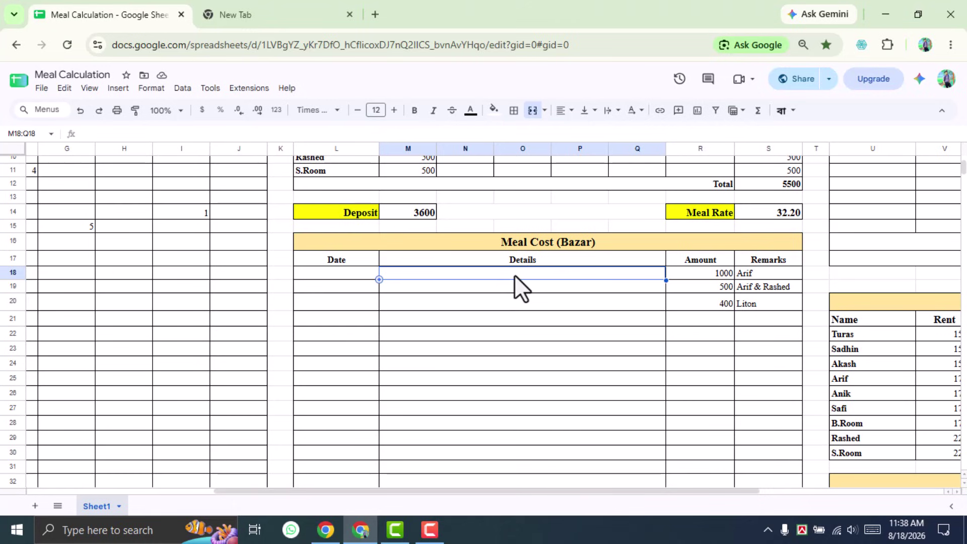
click(712, 287)
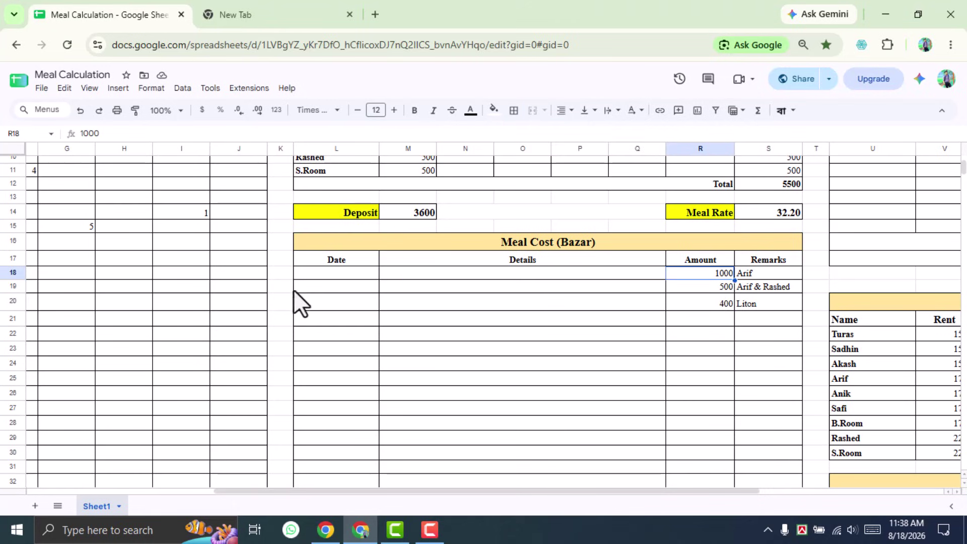
click(332, 276)
click(732, 285)
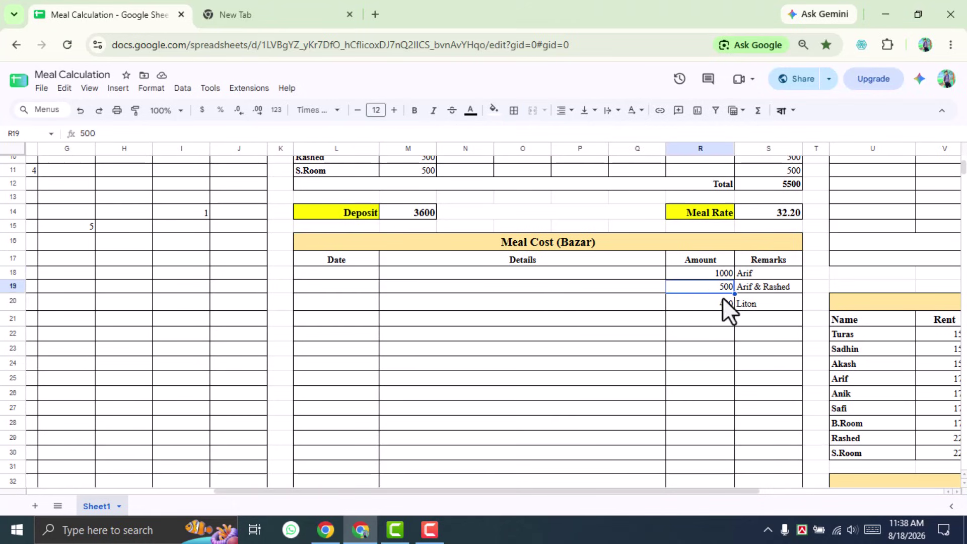
click(728, 303)
click(777, 304)
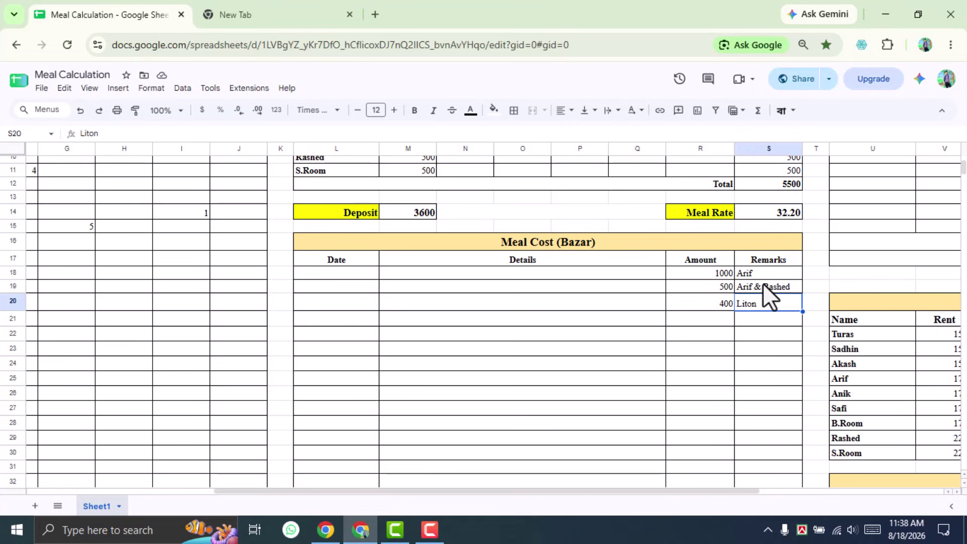
click(764, 288)
click(768, 272)
scroll(758, 306, up, 3)
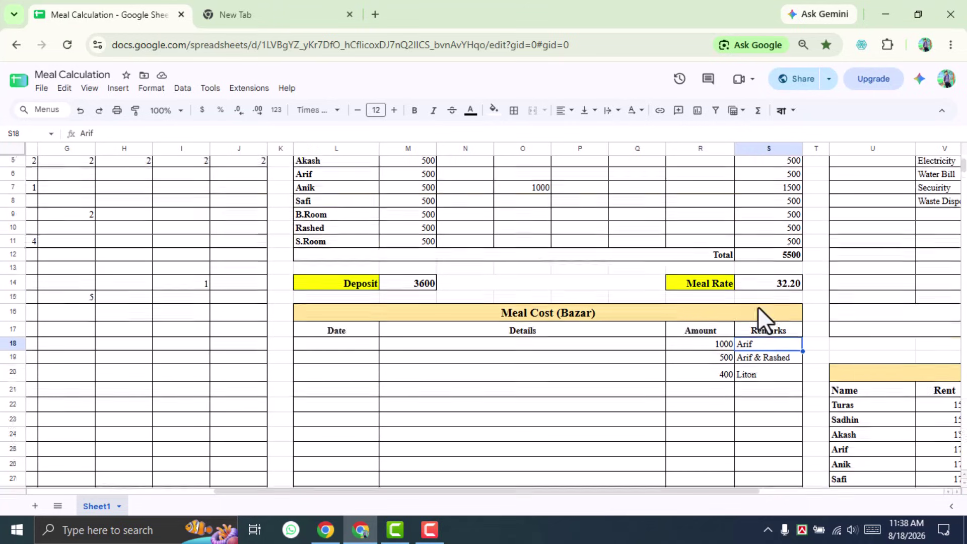
scroll(763, 414, down, 3)
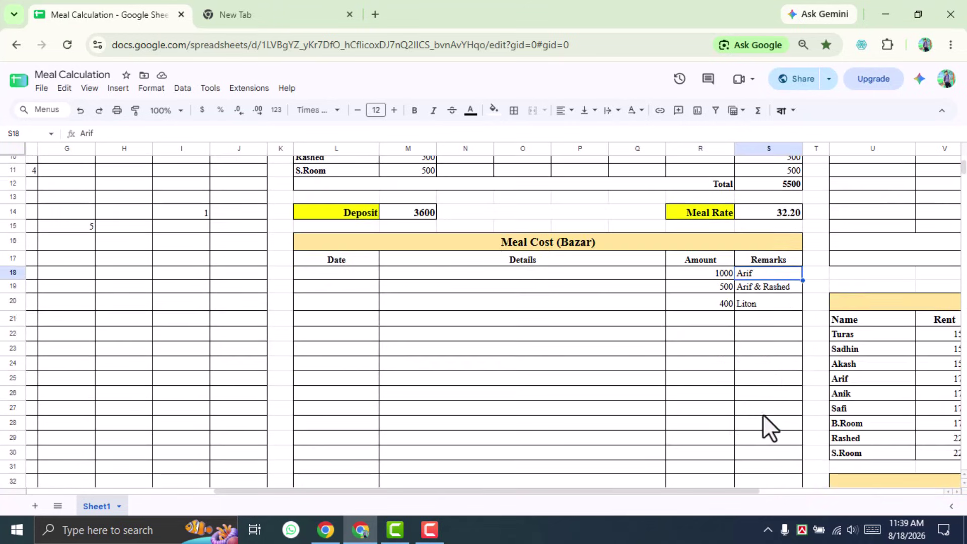
Step: Inspect the Meal Cost (Bazar) total formula in R36 and compare it with the Meal table's total in F36
scroll(750, 352, down, 3)
click(721, 397)
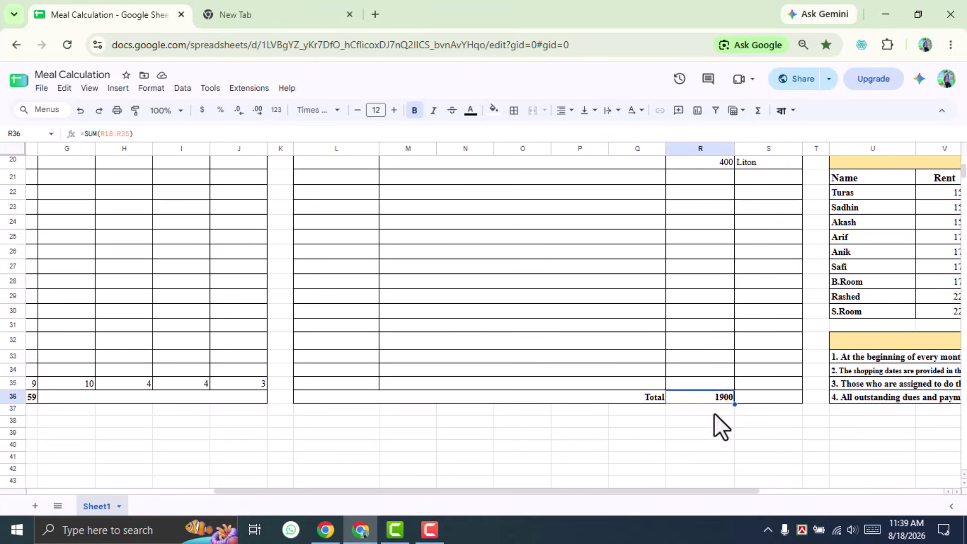
scroll(714, 413, up, 5)
scroll(710, 402, down, 3)
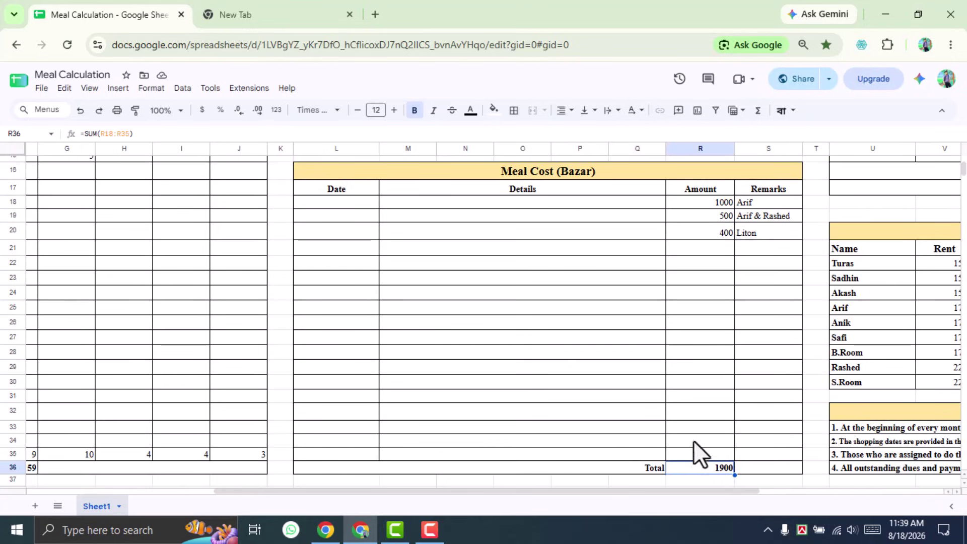
drag(436, 493, 569, 494)
click(197, 471)
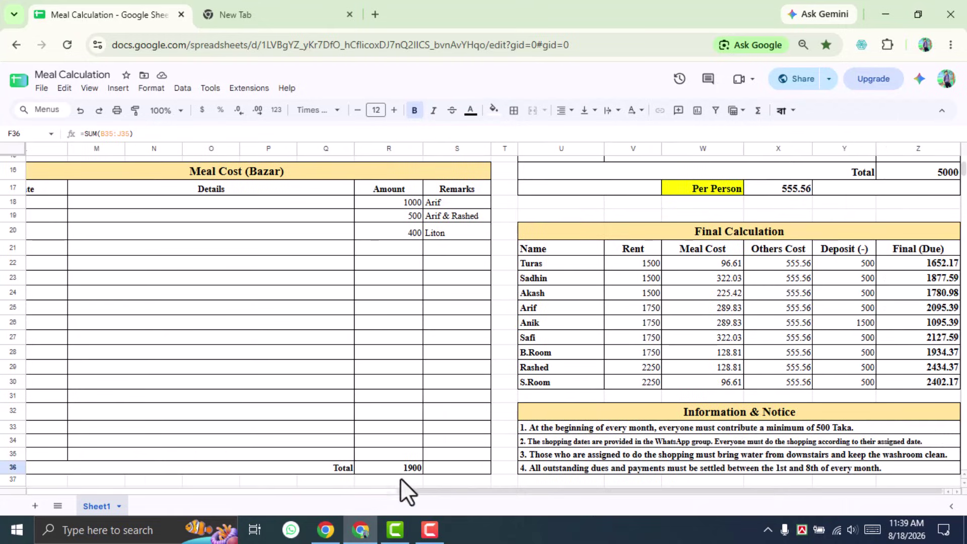
click(391, 471)
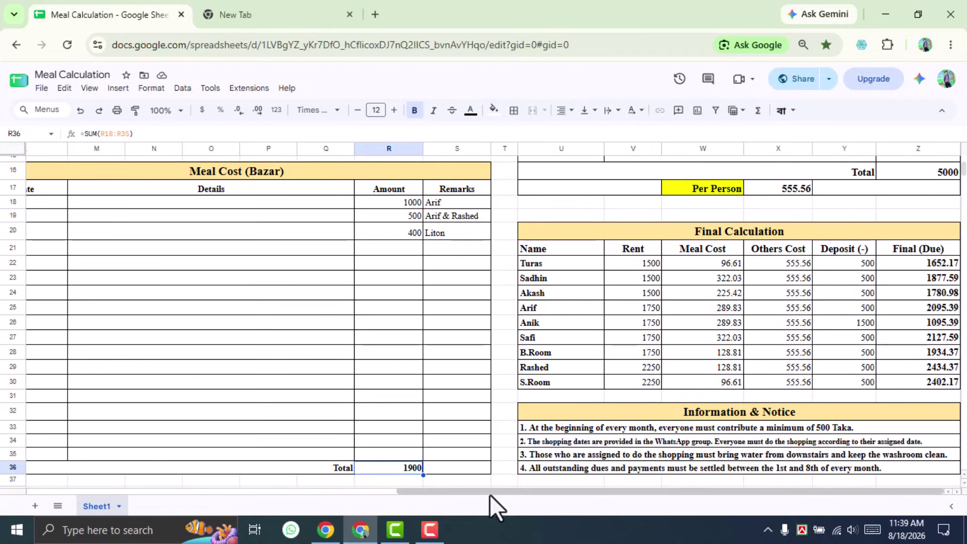
drag(491, 496, 436, 499)
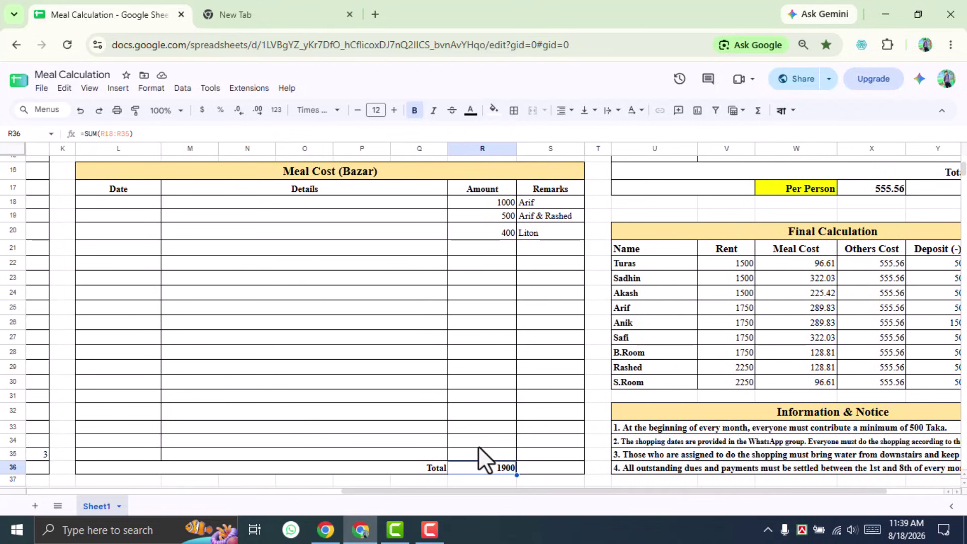
Step: Check the Meal Rate formula in S14 and select the contribution cells M3:N11 in the Collection table
scroll(479, 446, up, 3)
click(554, 285)
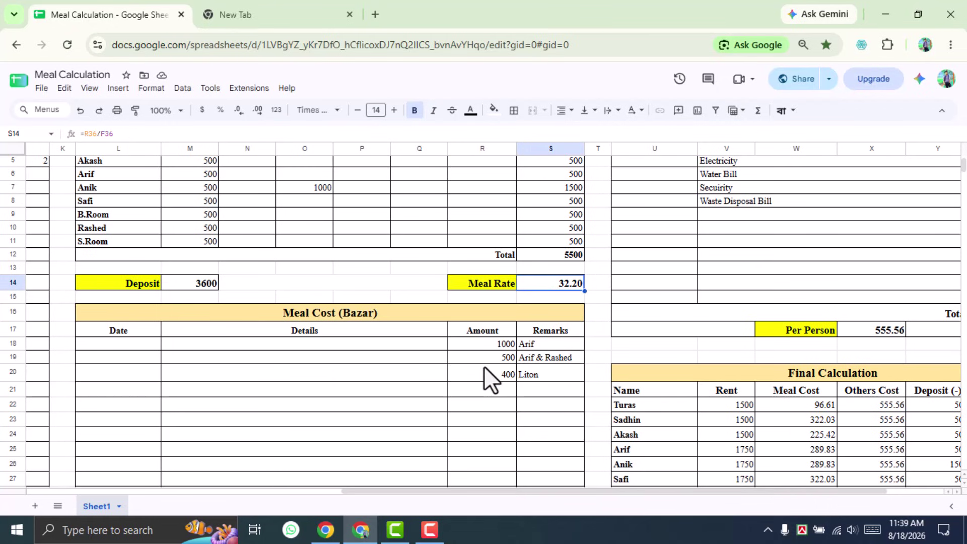
scroll(204, 239, up, 2)
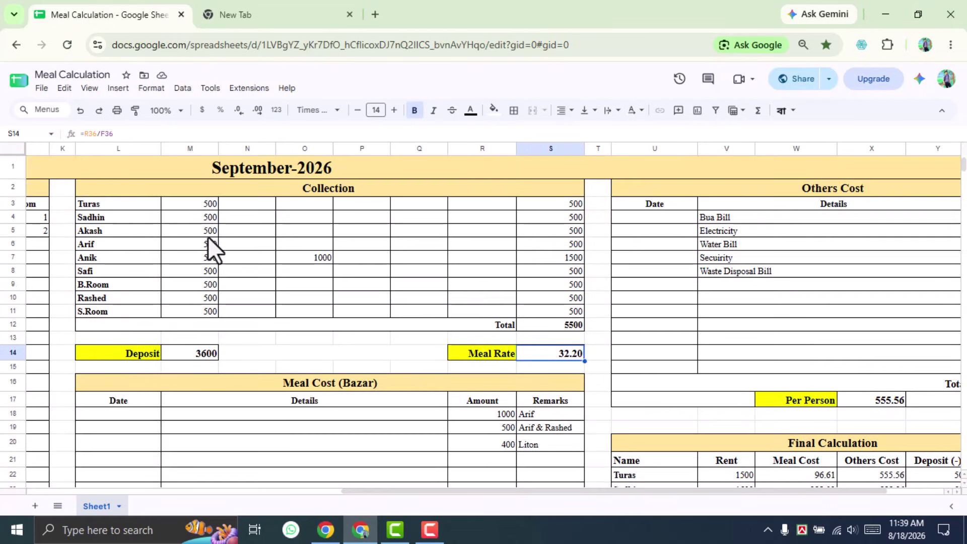
drag(210, 201, 234, 314)
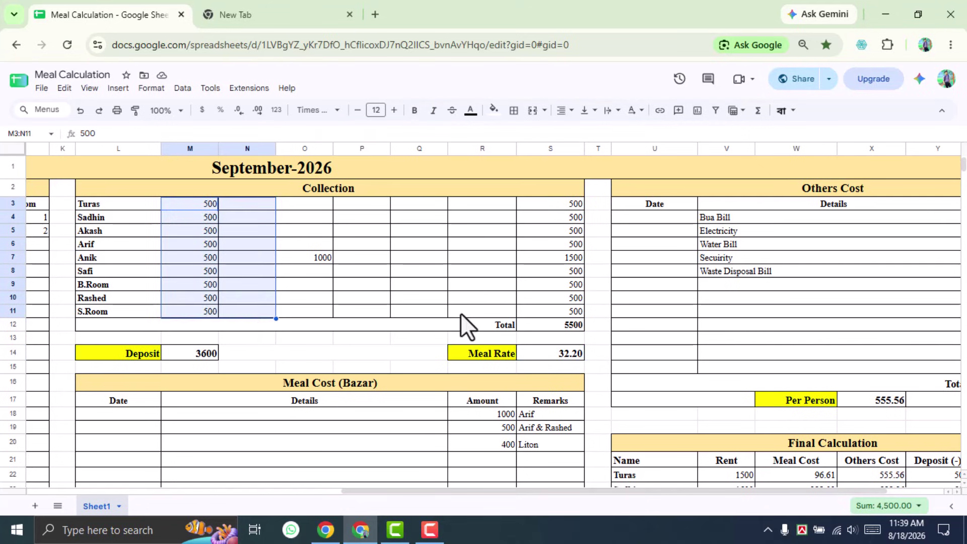
Step: Inspect the Meal Cost total formula in R36, the Collection total in S12 and the Deposit formula in M14
scroll(461, 323, down, 5)
click(514, 469)
scroll(531, 414, up, 4)
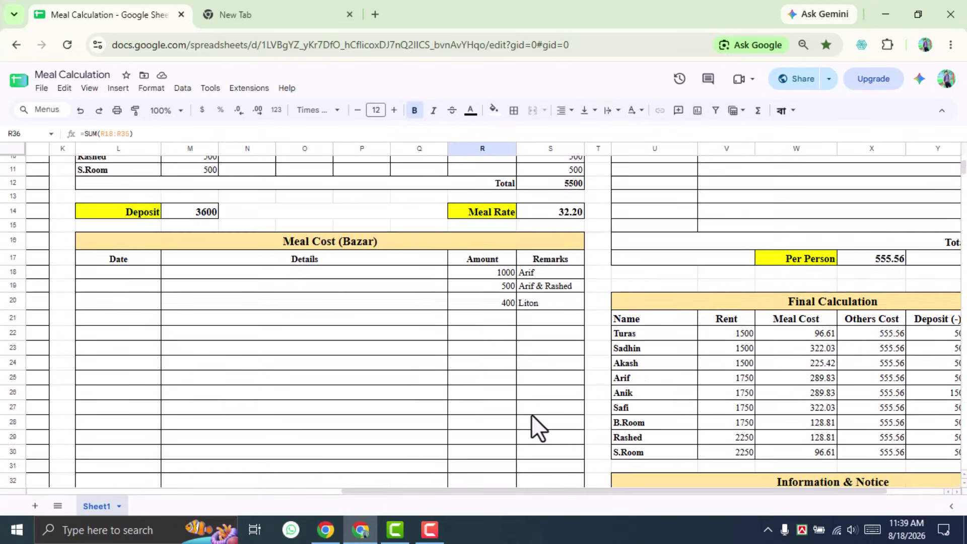
click(572, 258)
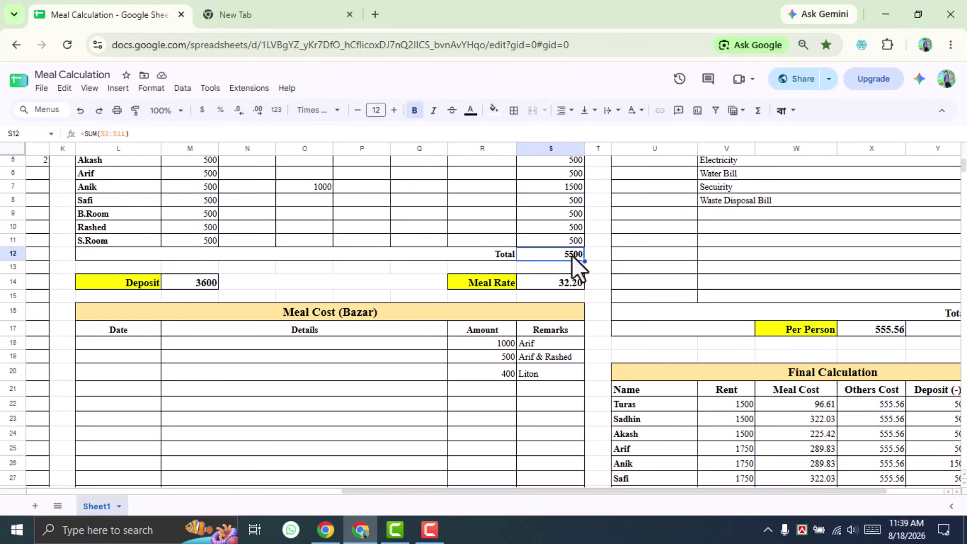
click(185, 281)
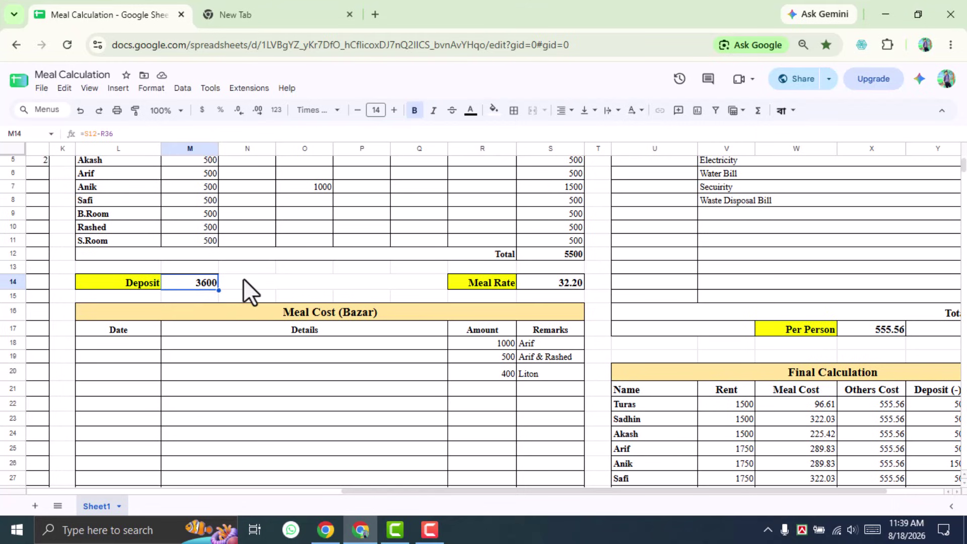
click(268, 285)
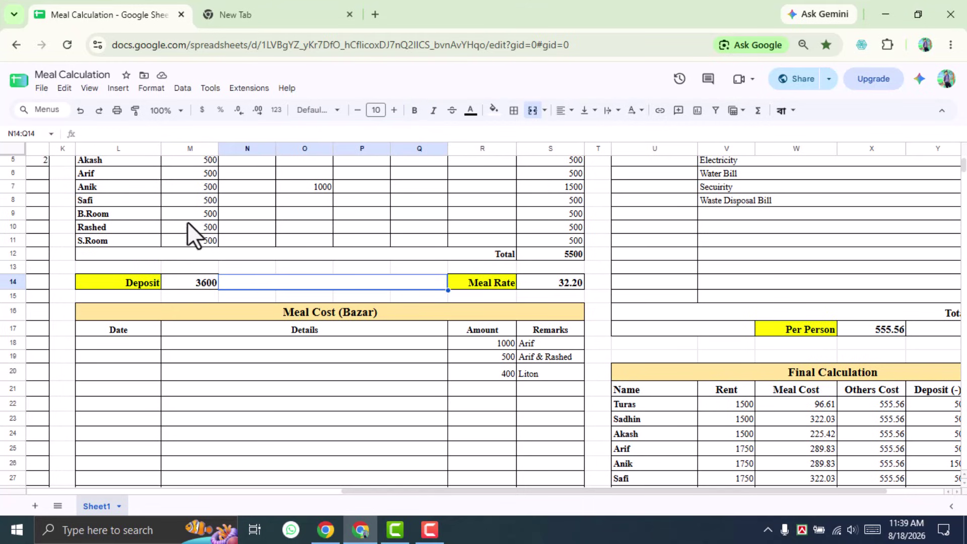
scroll(187, 222, up, 2)
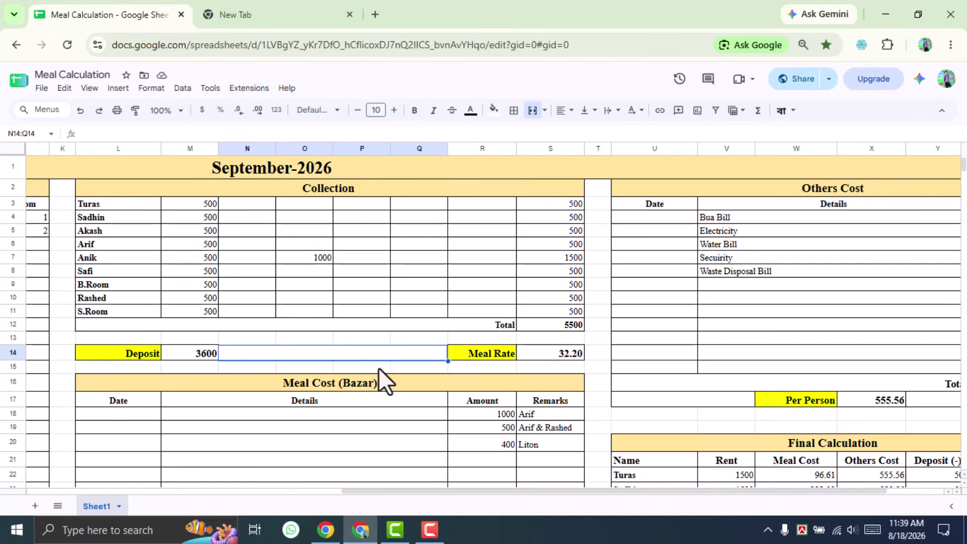
Step: Review the Bua Bill, Electricity, Water Bill and Waste Disposal Bill entries in the Others Cost table
scroll(245, 299, down, 5)
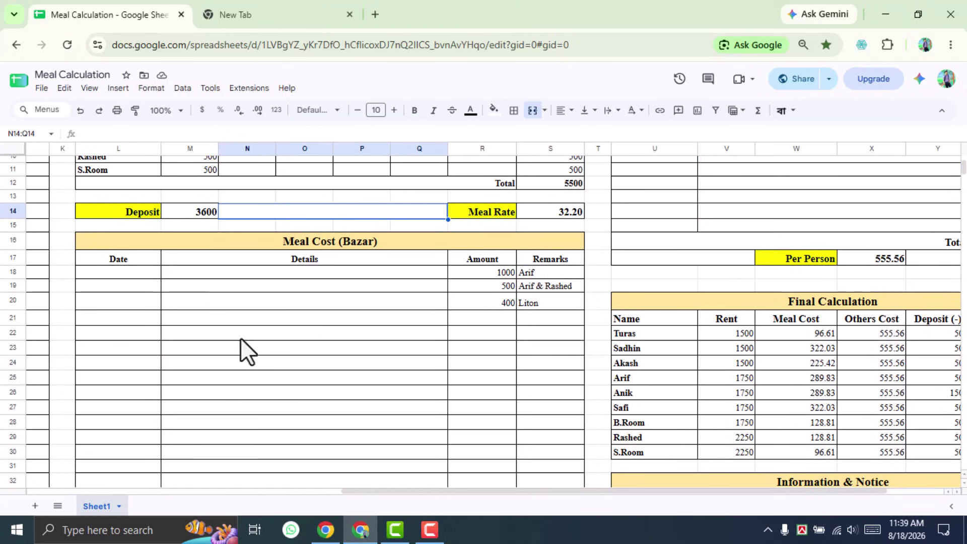
scroll(320, 365, down, 7)
scroll(489, 499, up, 2)
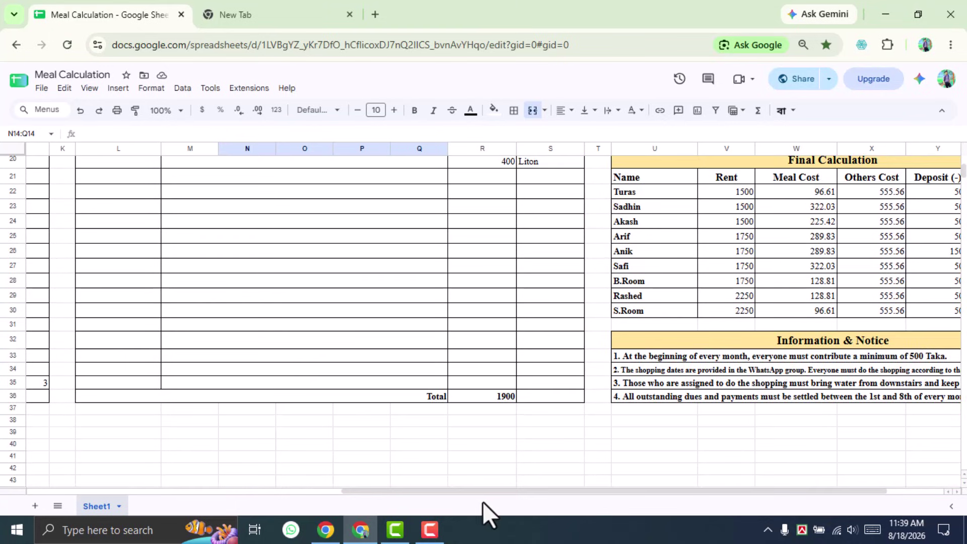
drag(479, 492, 608, 492)
scroll(622, 432, up, 7)
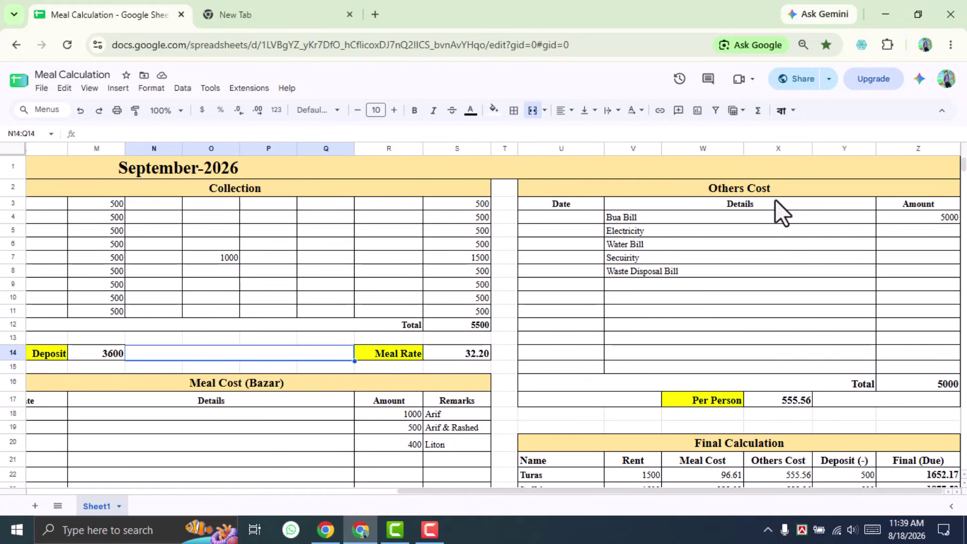
click(614, 218)
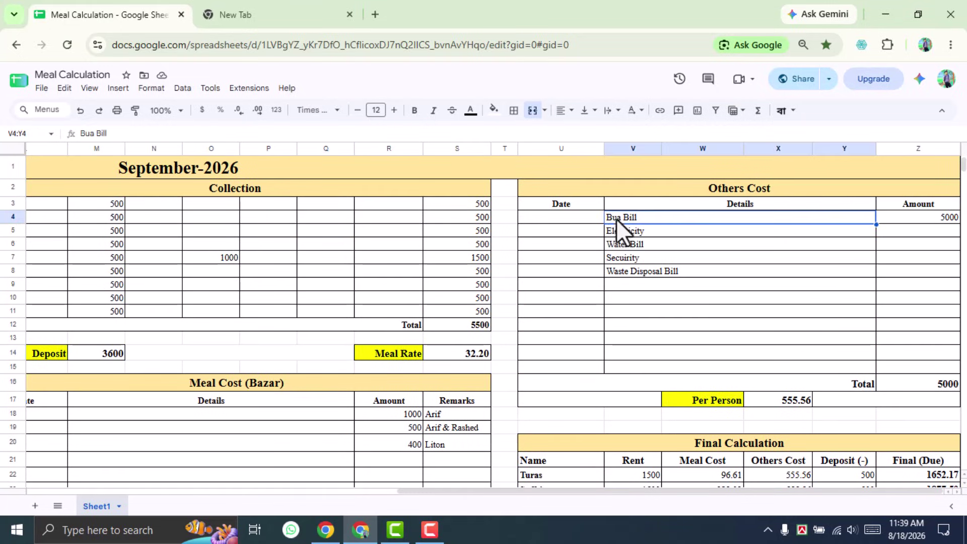
click(622, 231)
click(636, 245)
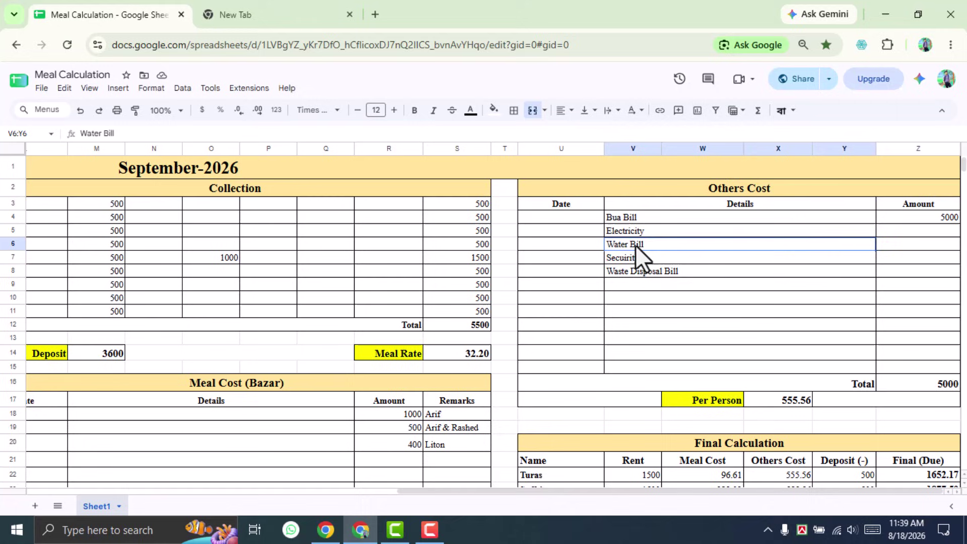
click(618, 269)
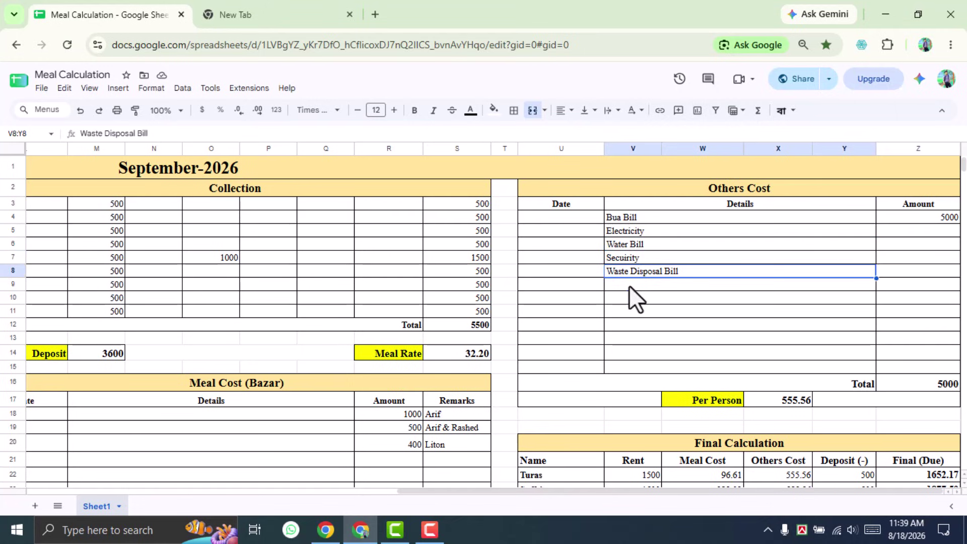
Step: Review the blank Details rows V9:Y15 in the Others Cost table and inspect the Per Person formula in X17
drag(629, 286, 622, 372)
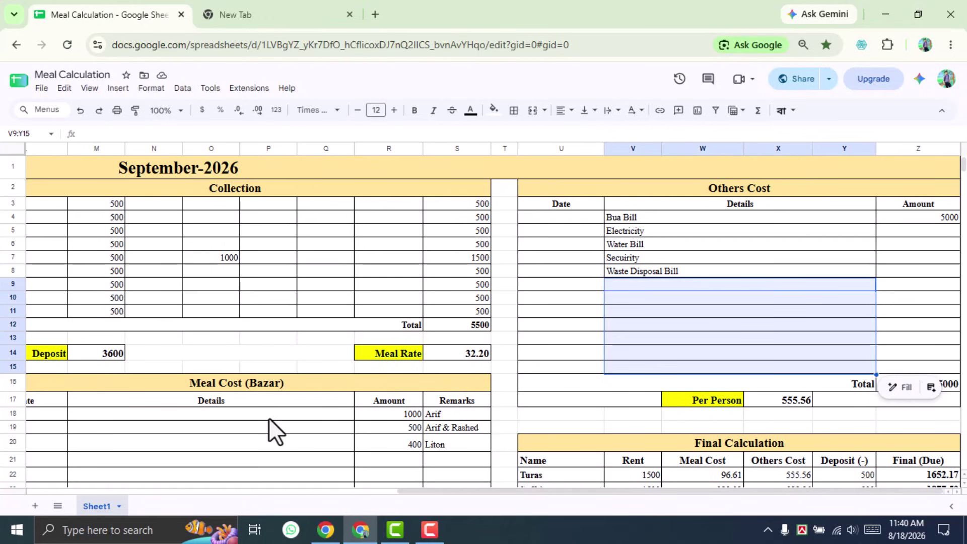
click(645, 287)
click(632, 299)
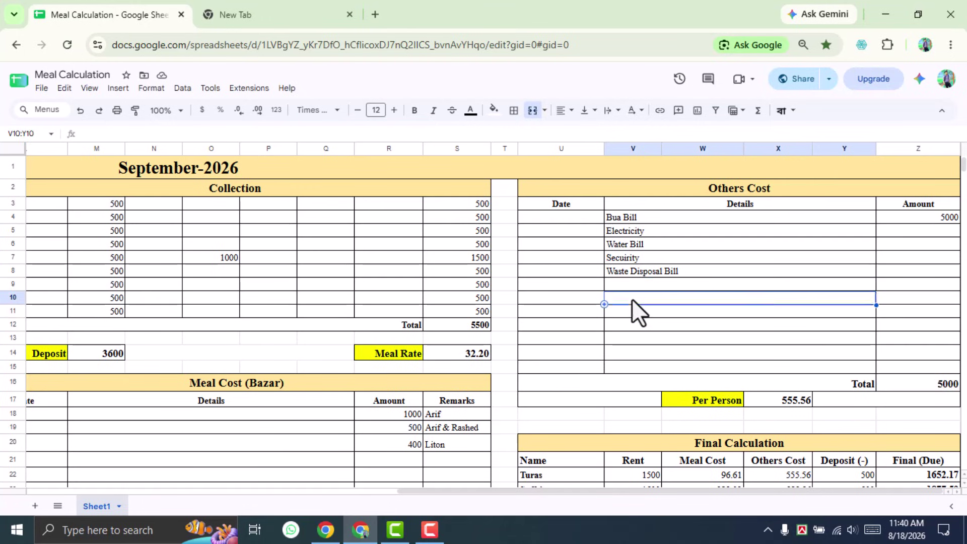
click(634, 313)
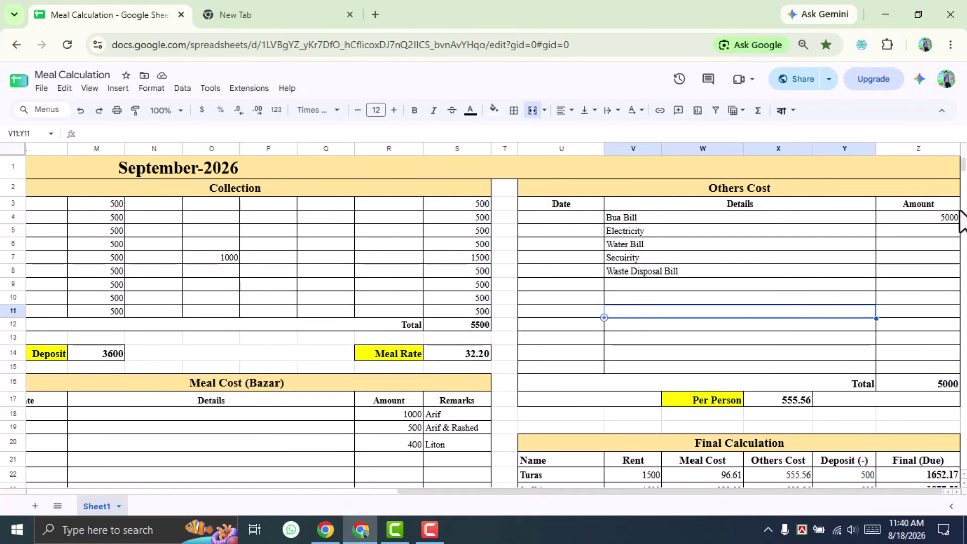
click(804, 403)
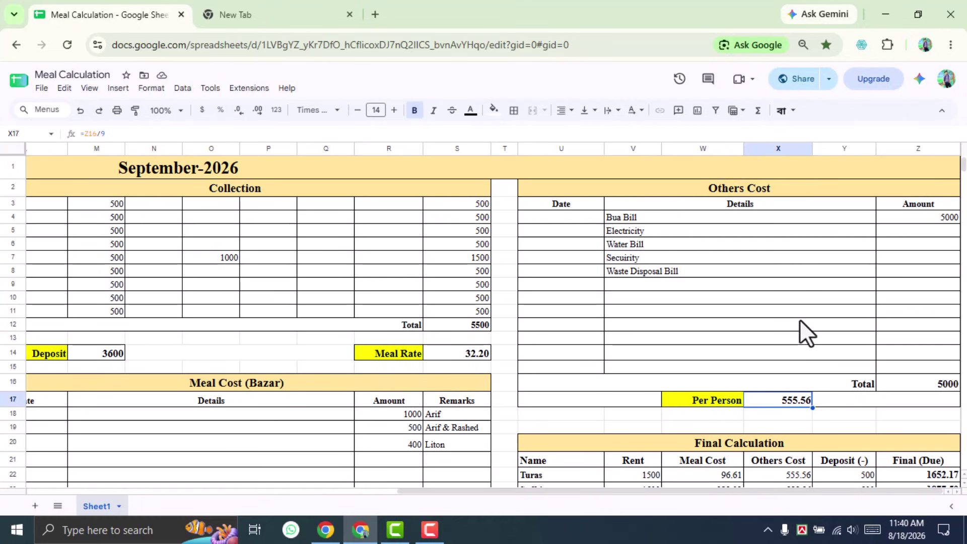
Step: Look over the Final Calculation table and the Information & Notice section below it
scroll(798, 327, down, 6)
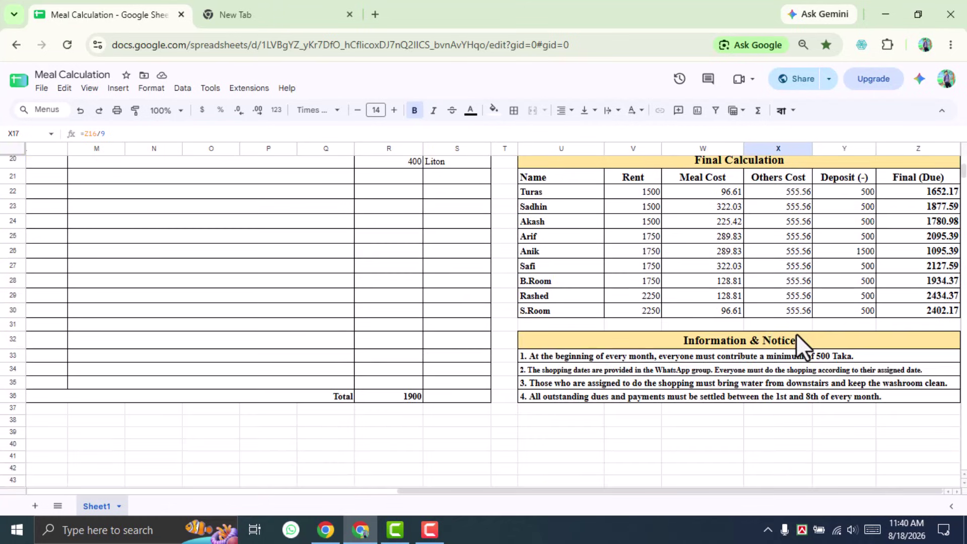
scroll(547, 362, up, 5)
scroll(525, 375, down, 5)
click(527, 482)
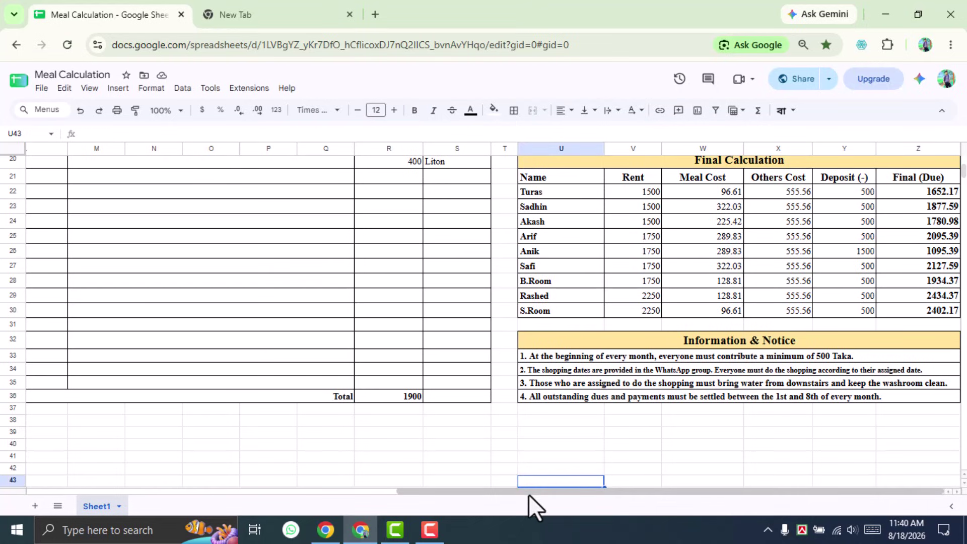
Step: Enter a different member name in header H3 of the Meal table and check the linked name in Collection cell L9
scroll(522, 409, up, 5)
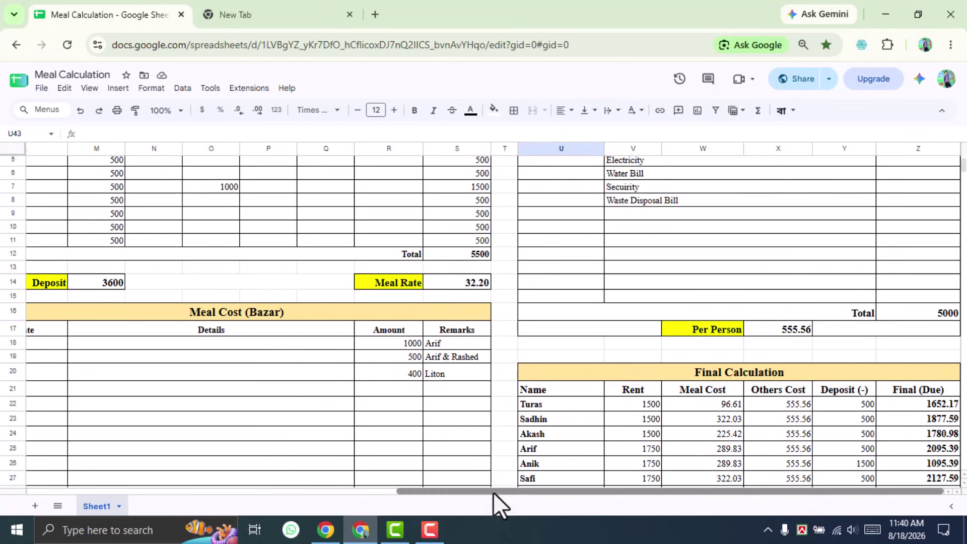
drag(493, 493, 268, 506)
scroll(241, 392, up, 2)
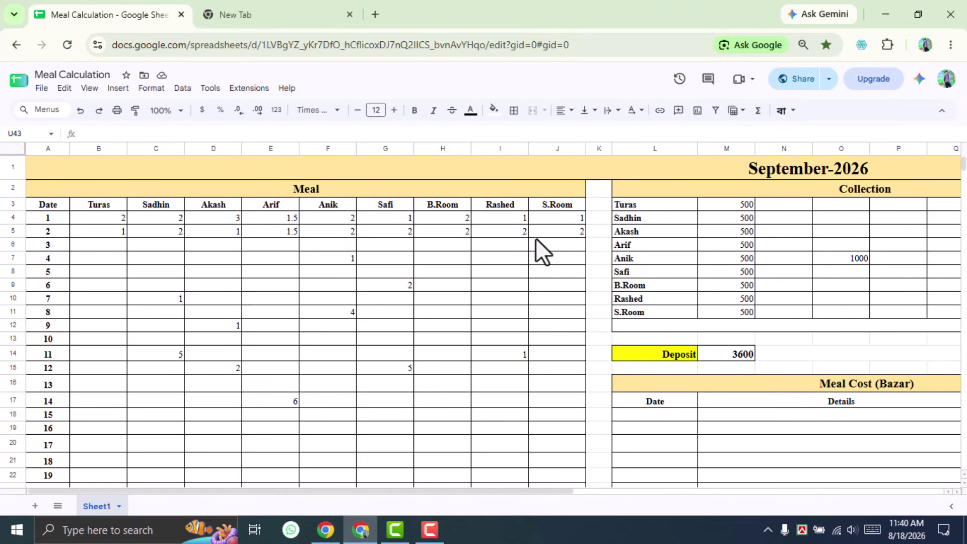
click(460, 205)
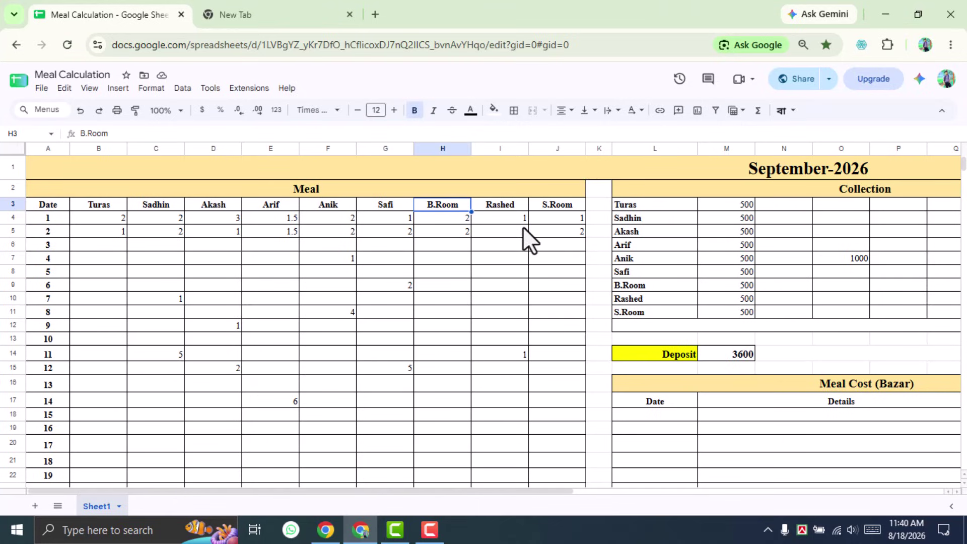
text(Ariff)
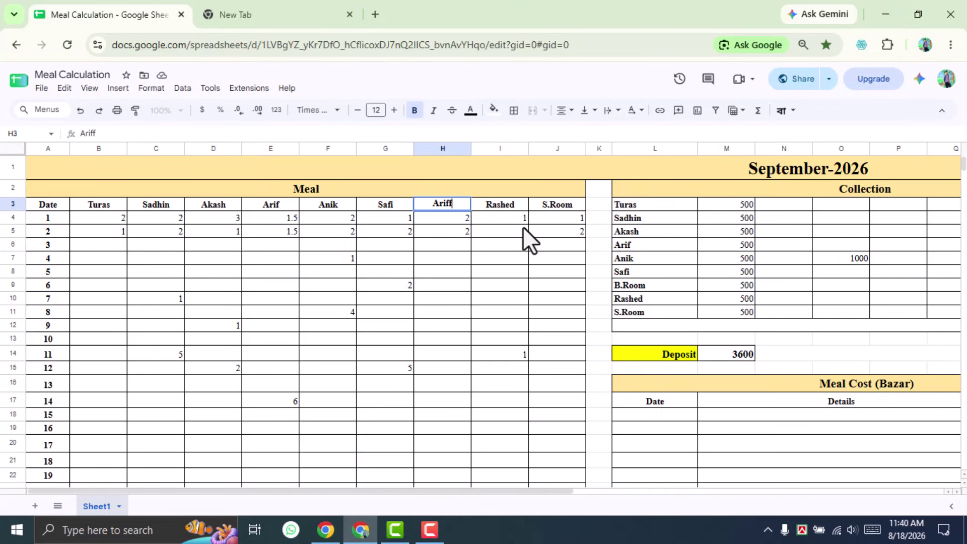
click(571, 342)
click(637, 289)
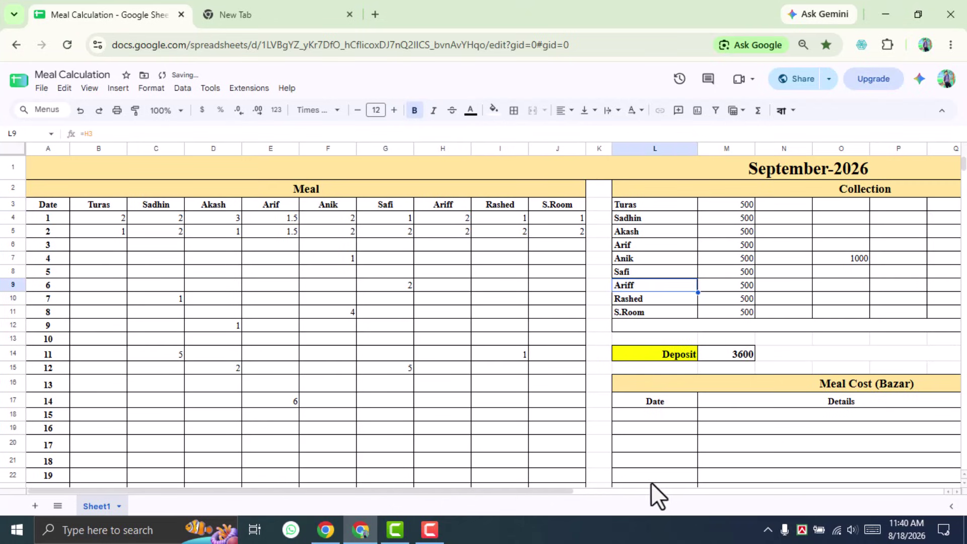
Step: Check the linked member name in U28 of the Final Calculation table and undo the name change in H3
drag(562, 493, 717, 490)
scroll(764, 442, down, 5)
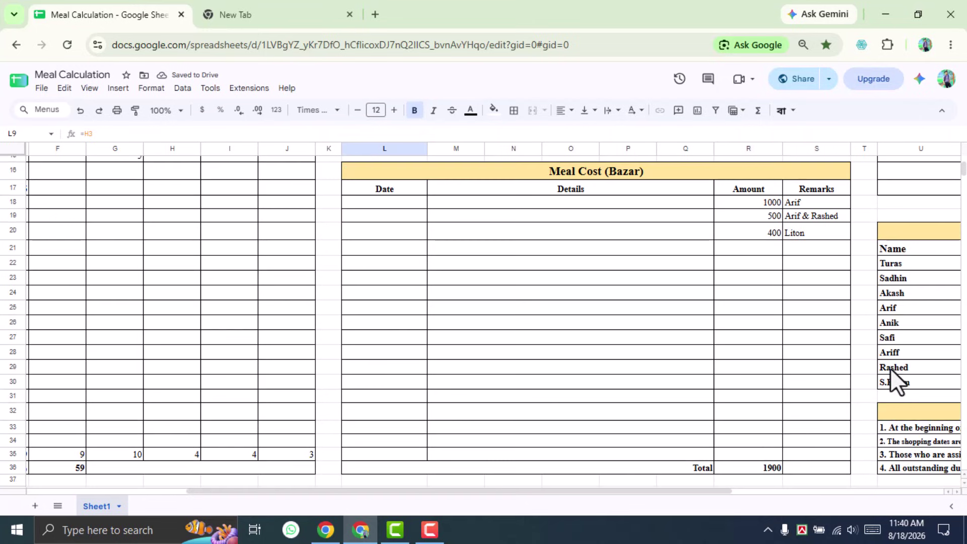
click(902, 351)
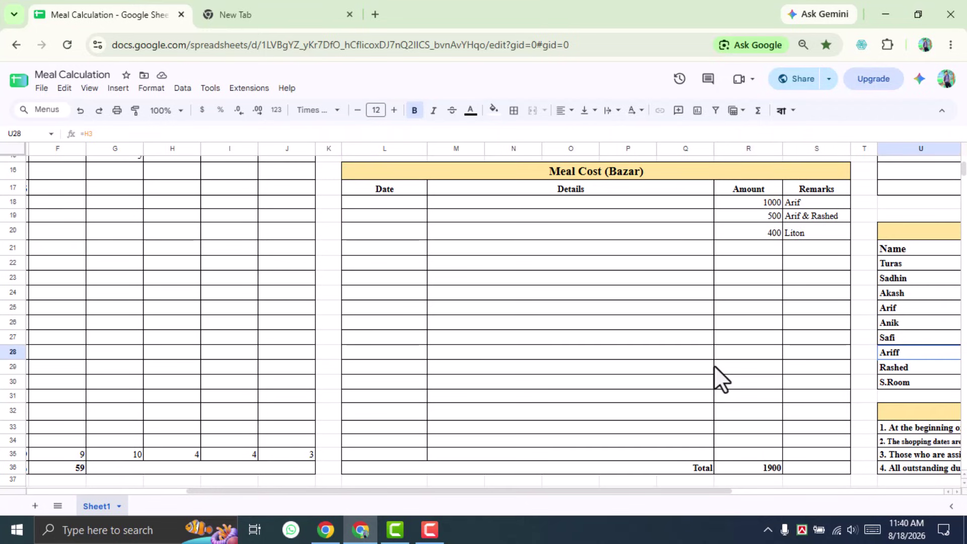
key(ctrl+z)
scroll(615, 344, up, 1)
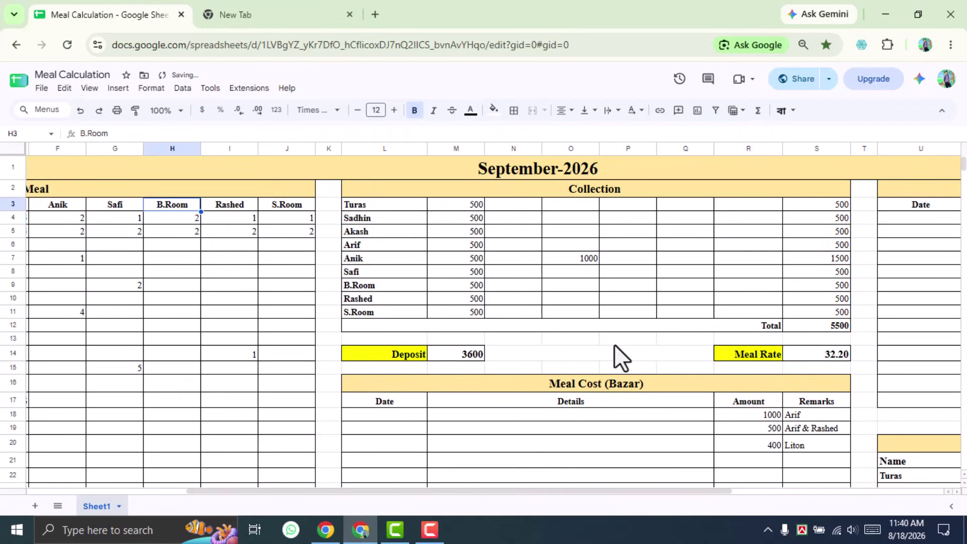
Step: Examine the Rent cells in the Final Calculation table, selecting V22:V23 and V25:V28
scroll(708, 445, down, 5)
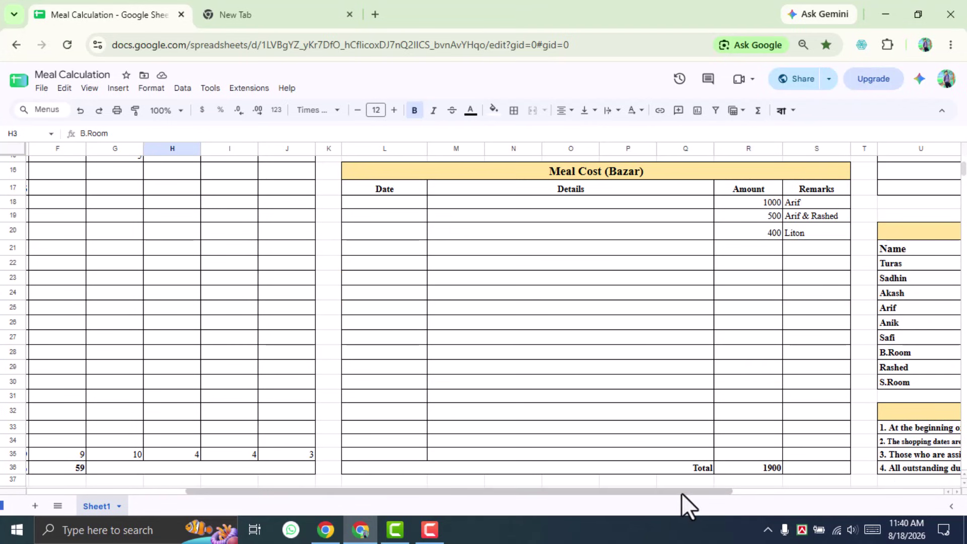
drag(682, 494, 916, 491)
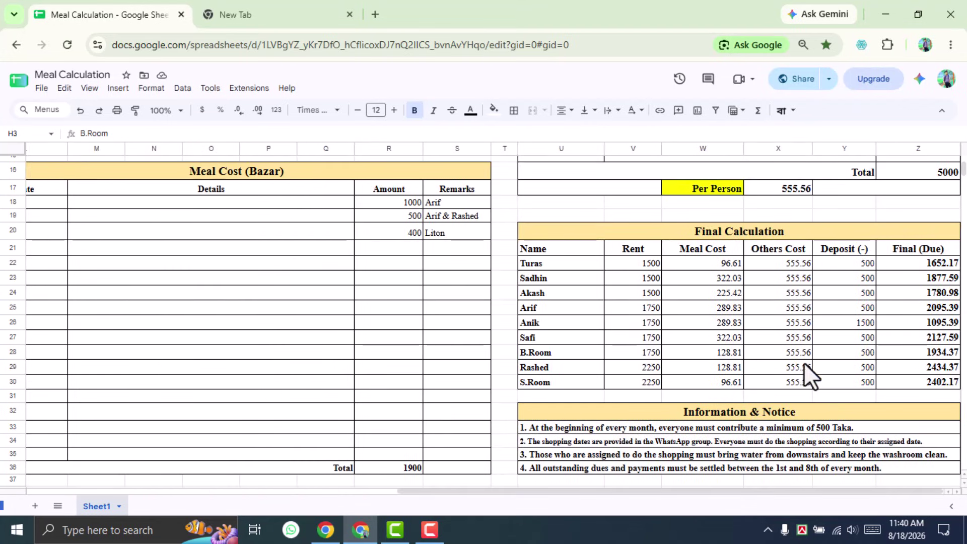
click(634, 264)
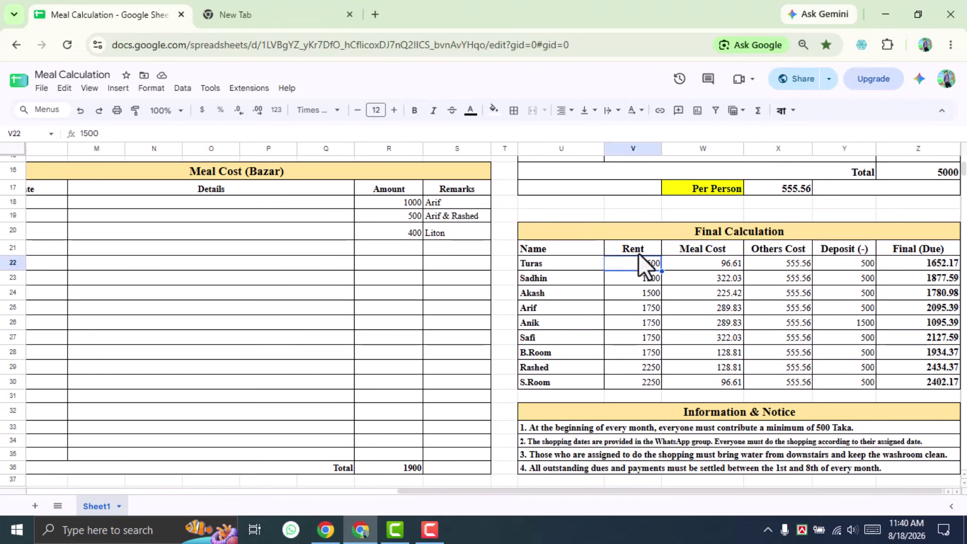
click(638, 282)
click(641, 296)
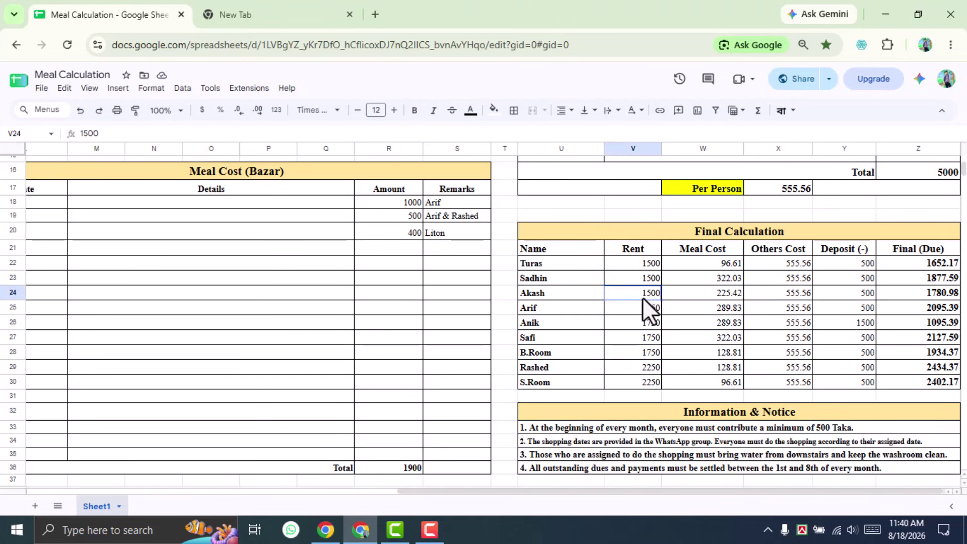
shift+click(623, 261)
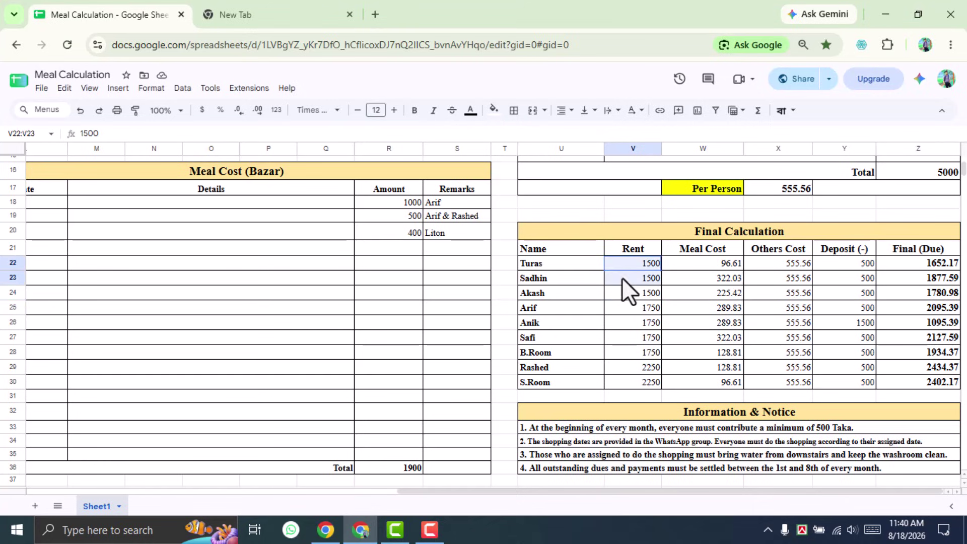
drag(623, 309, 624, 353)
Step: Inspect the Meal Cost lookup formulas in W22 and W23 of the Final Calculation table
scroll(666, 342, up, 5)
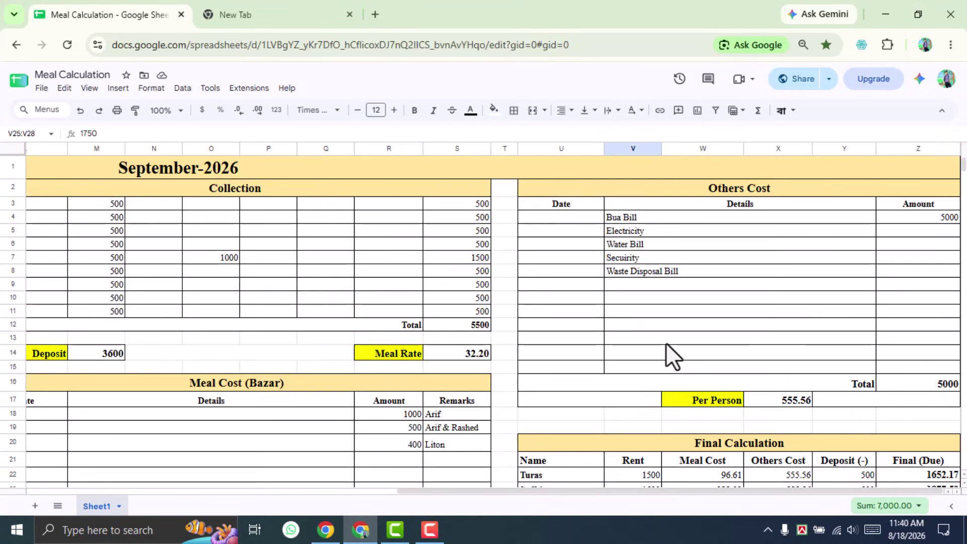
scroll(667, 343, down, 3)
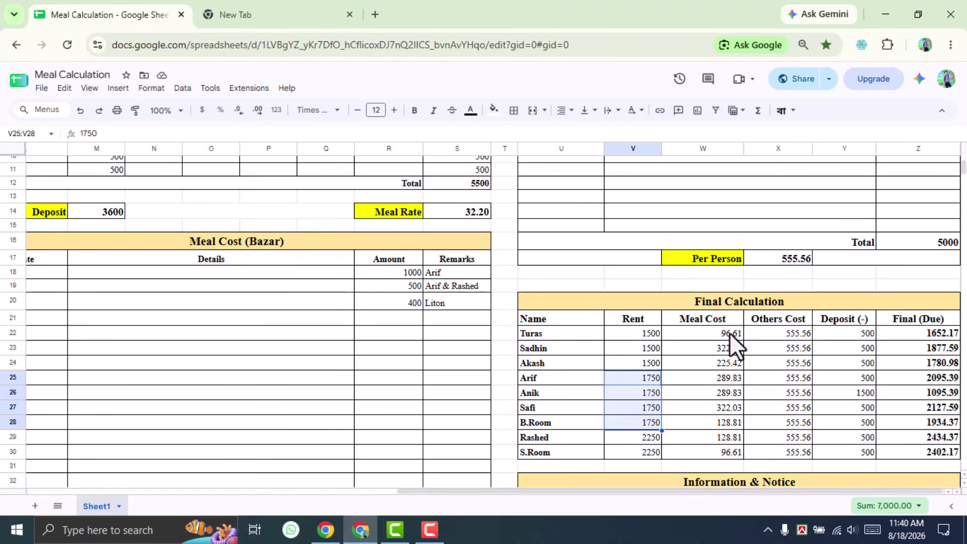
click(702, 320)
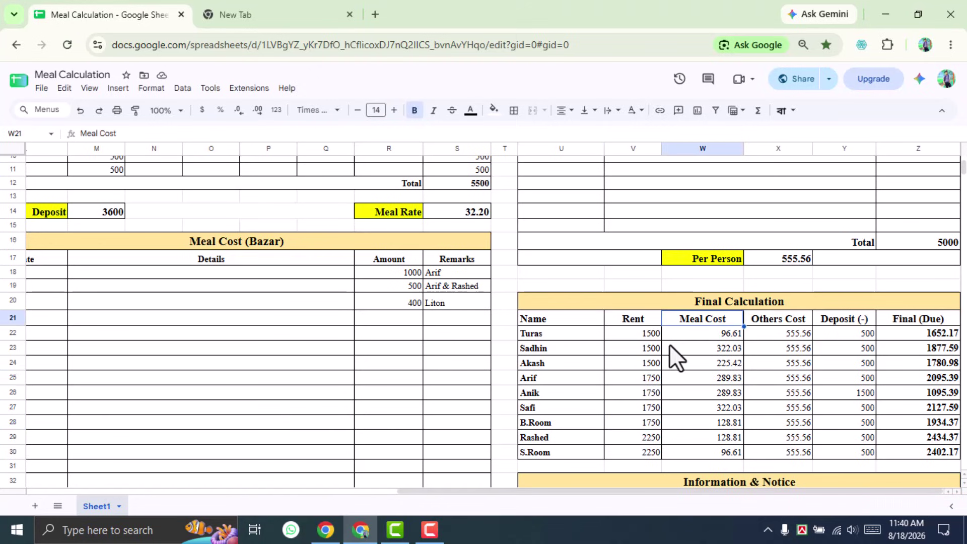
click(715, 337)
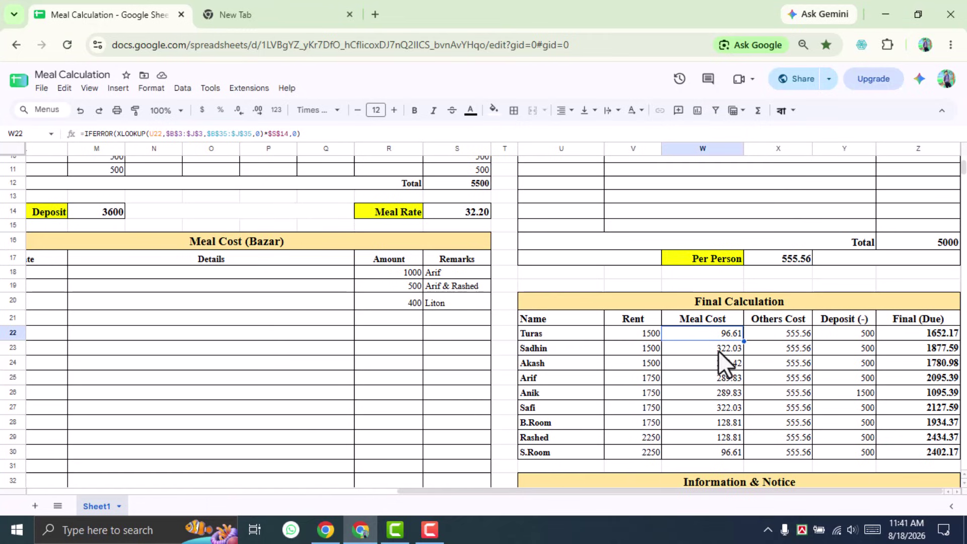
click(735, 349)
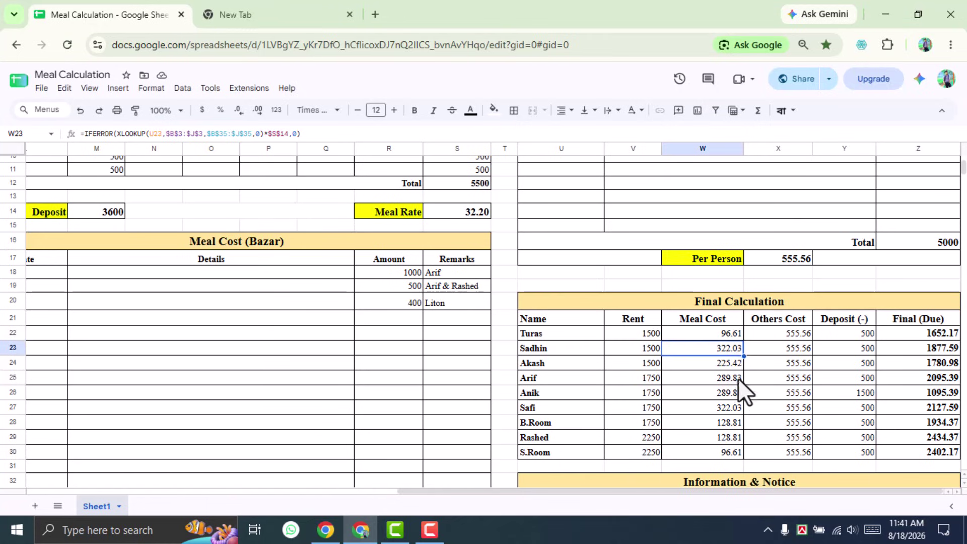
Step: Trace the Meal Cost lookup in W22 through name cell U22, Meal headers B3:J3 and subtotals B35:J35
click(717, 334)
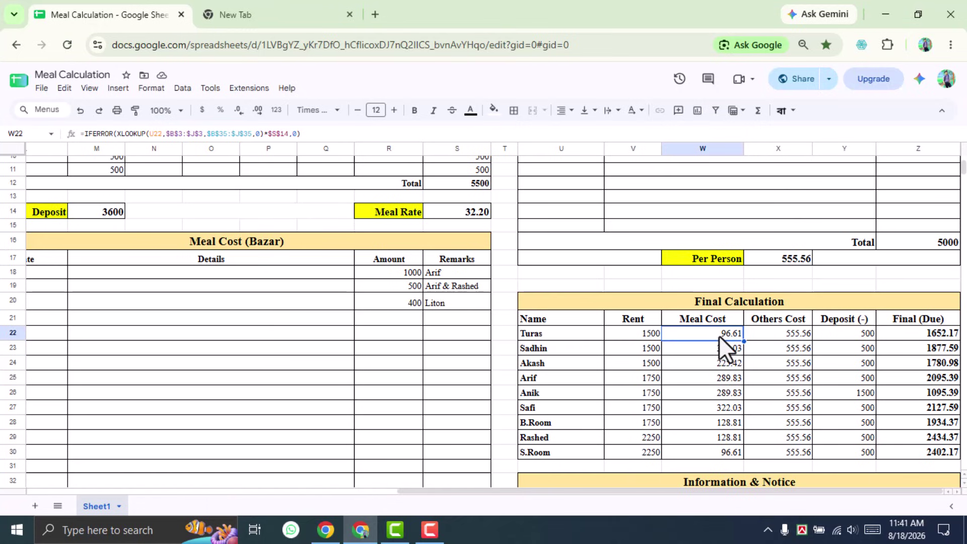
click(553, 332)
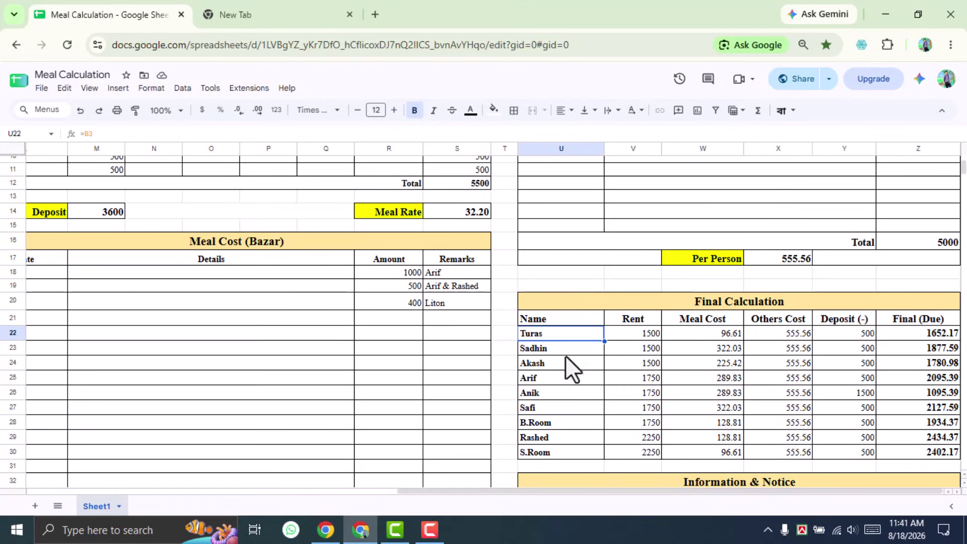
drag(632, 492, 270, 490)
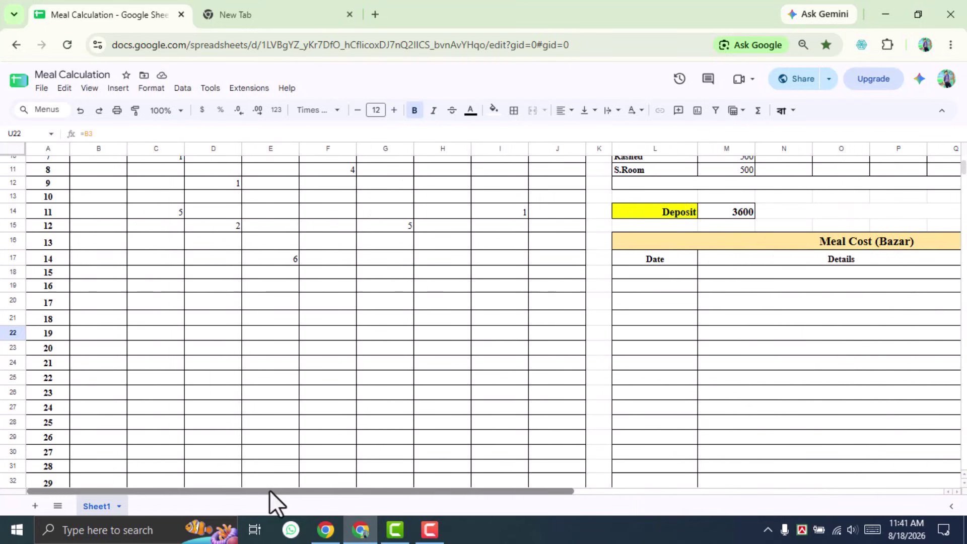
scroll(241, 392, up, 3)
drag(86, 204, 557, 204)
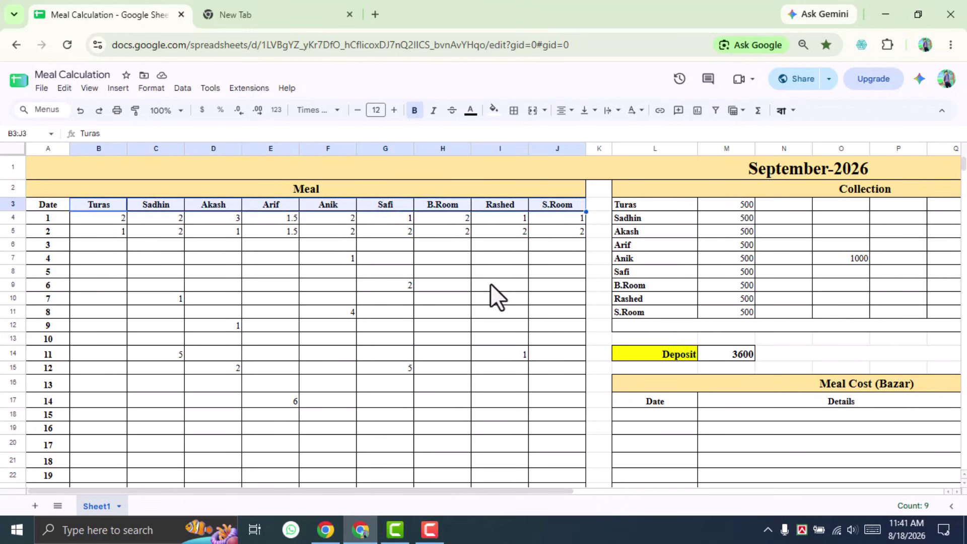
scroll(469, 292, down, 5)
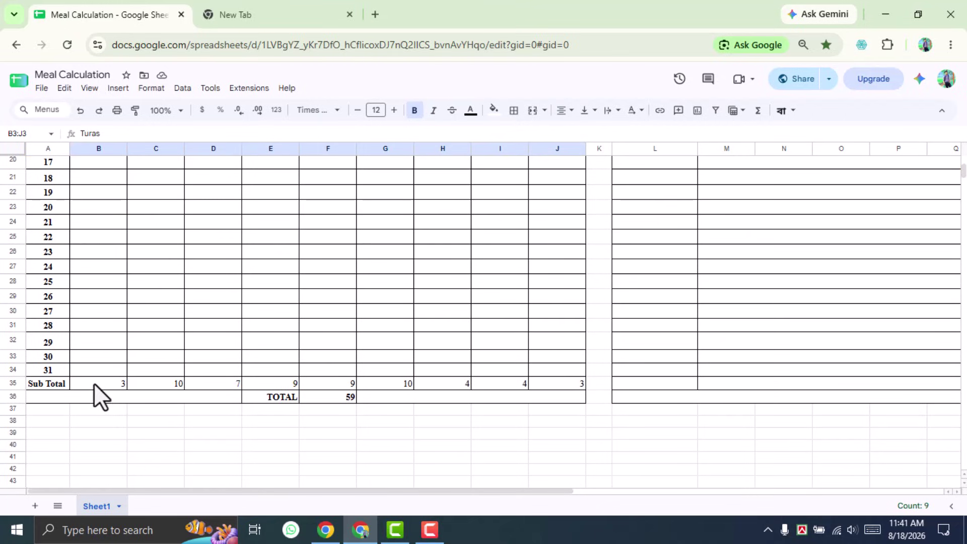
drag(94, 384, 562, 381)
Step: Inspect the W22 formula and the Meal Rate formula in S14, and select the Meal Cost cells W22:W30
drag(454, 494, 878, 491)
scroll(756, 368, up, 3)
click(714, 334)
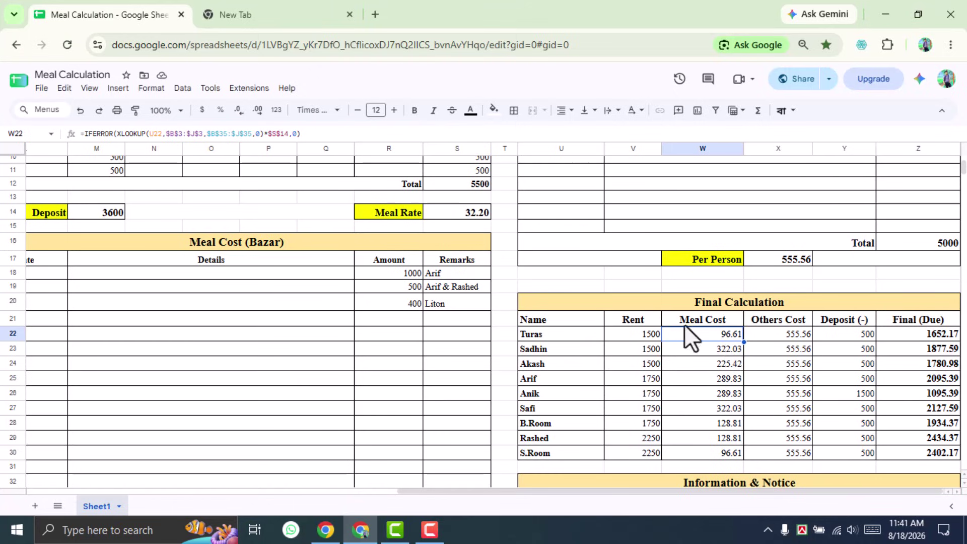
click(476, 217)
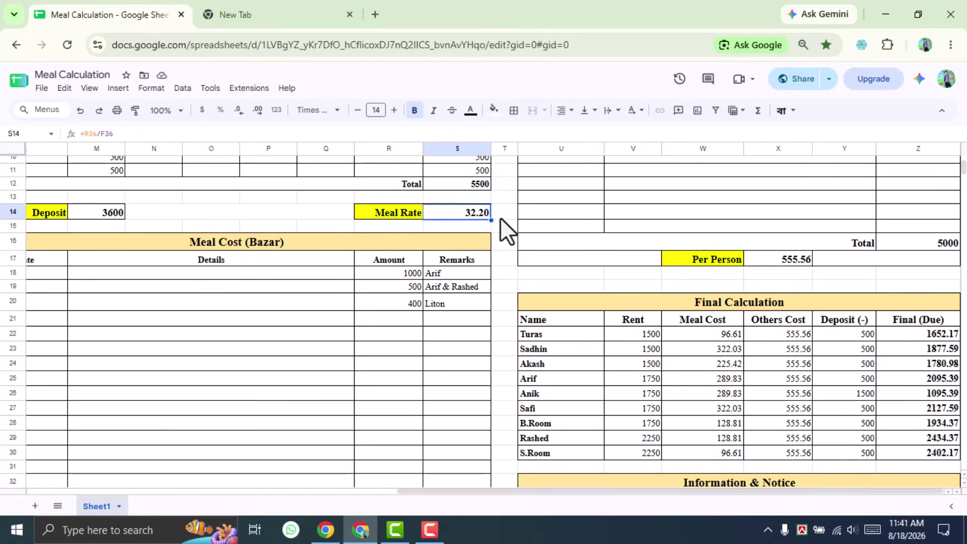
drag(738, 338, 728, 457)
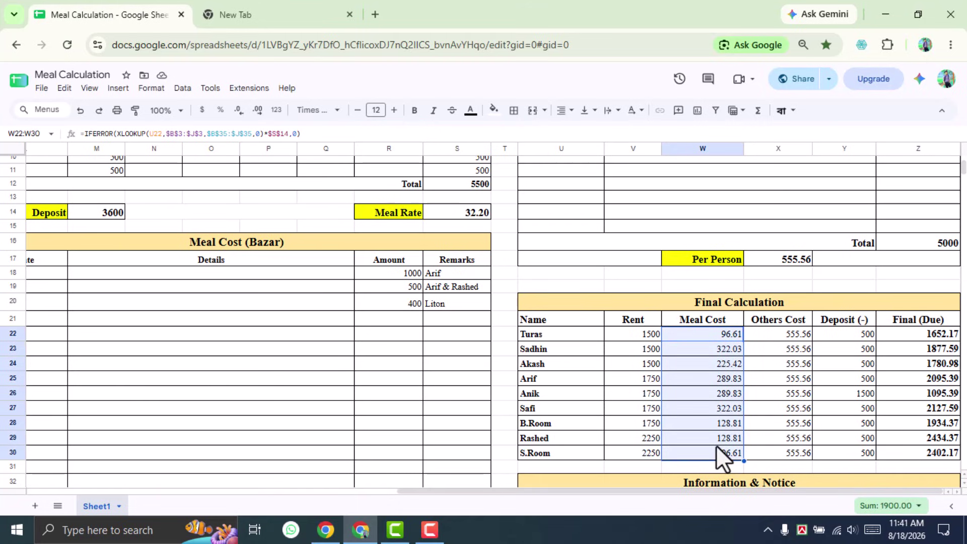
Step: Compare the lookup formula in W22 with the name cells U22 and U23 it matches against
click(709, 334)
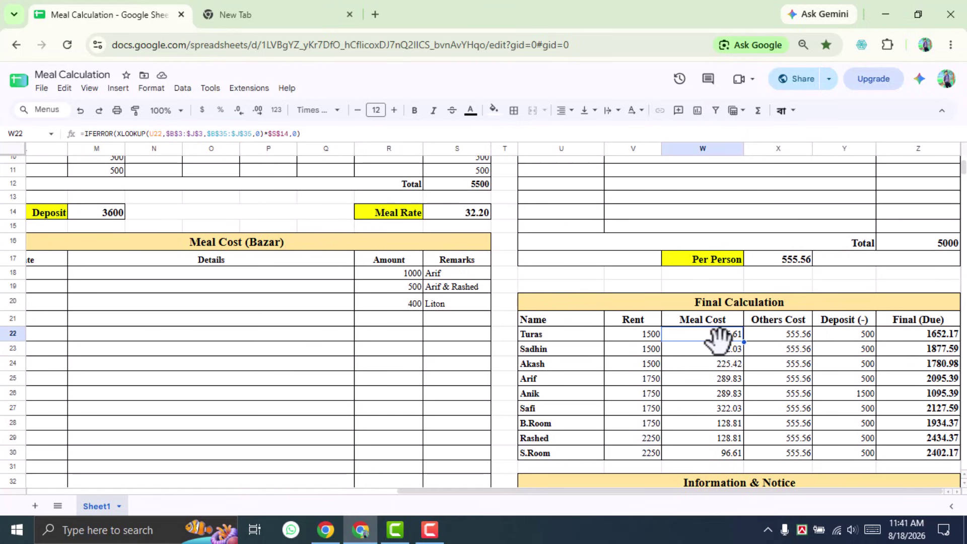
click(559, 335)
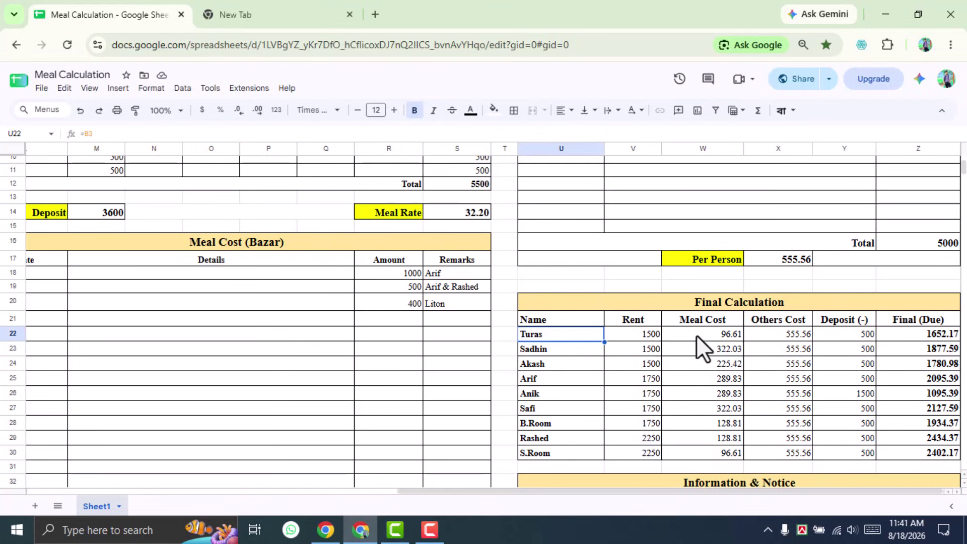
click(715, 335)
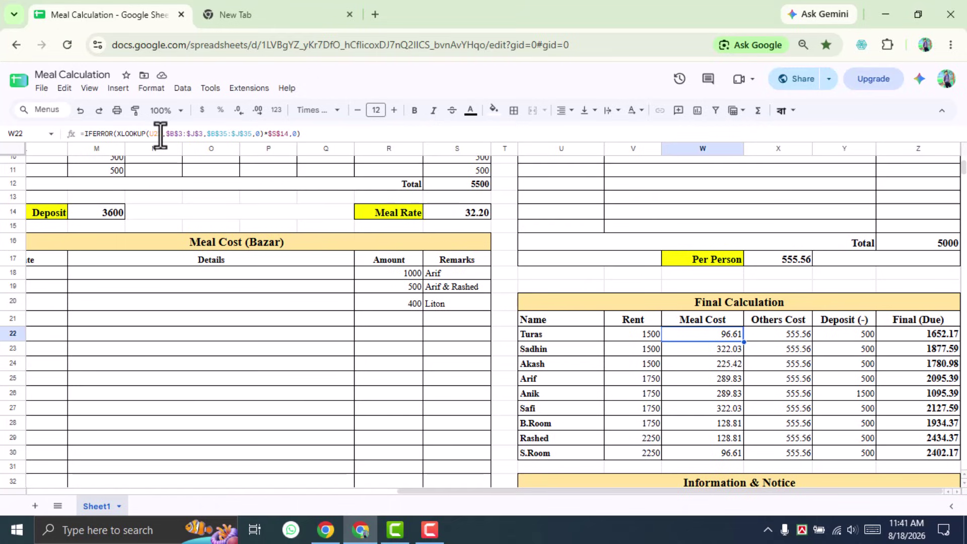
click(553, 333)
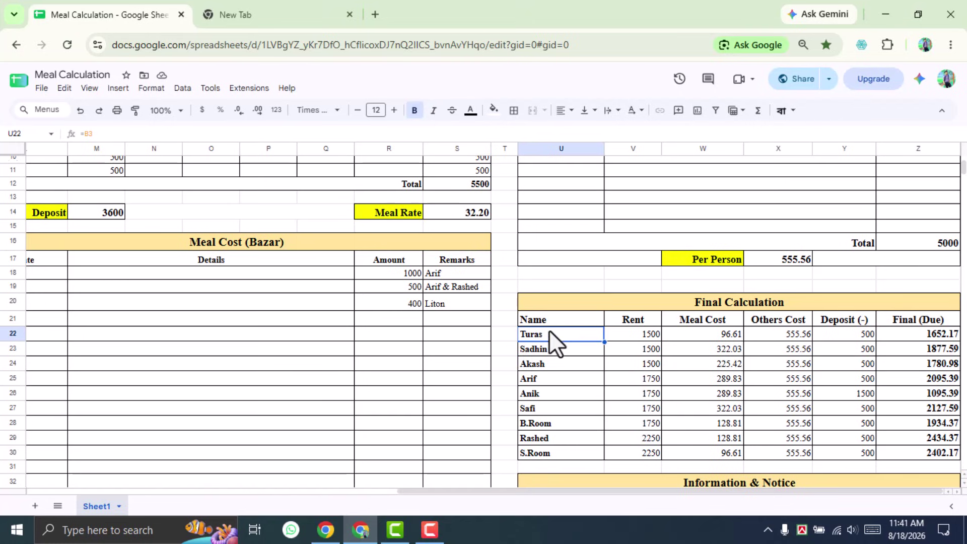
drag(548, 333, 545, 354)
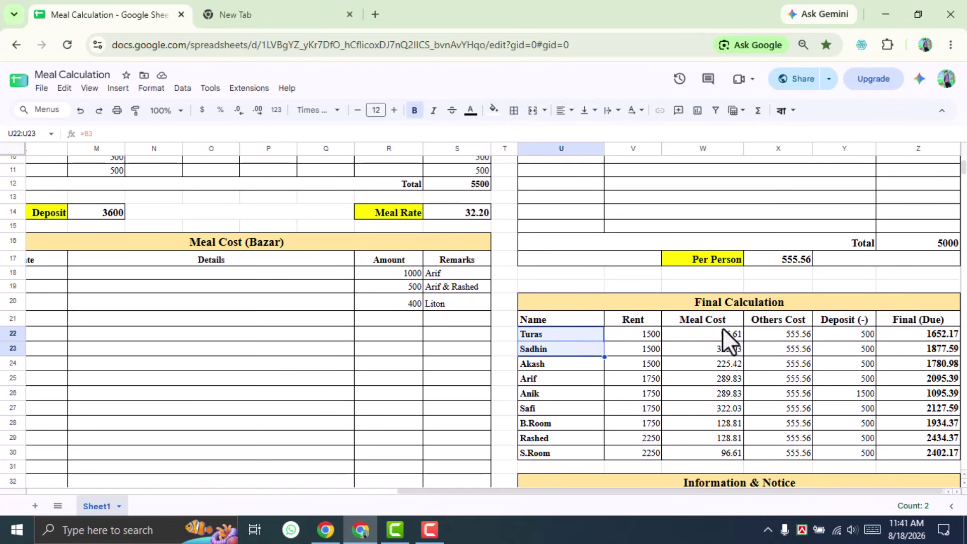
click(687, 333)
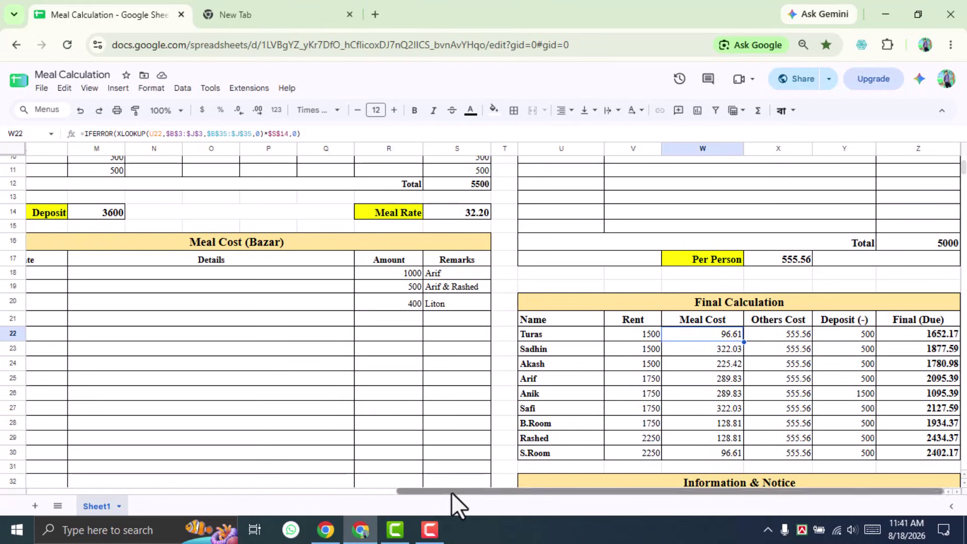
Step: Examine the lookup range of member names in Meal headers B3:J3 and view the Sub Total row beneath
drag(451, 491, 142, 489)
scroll(170, 396, up, 3)
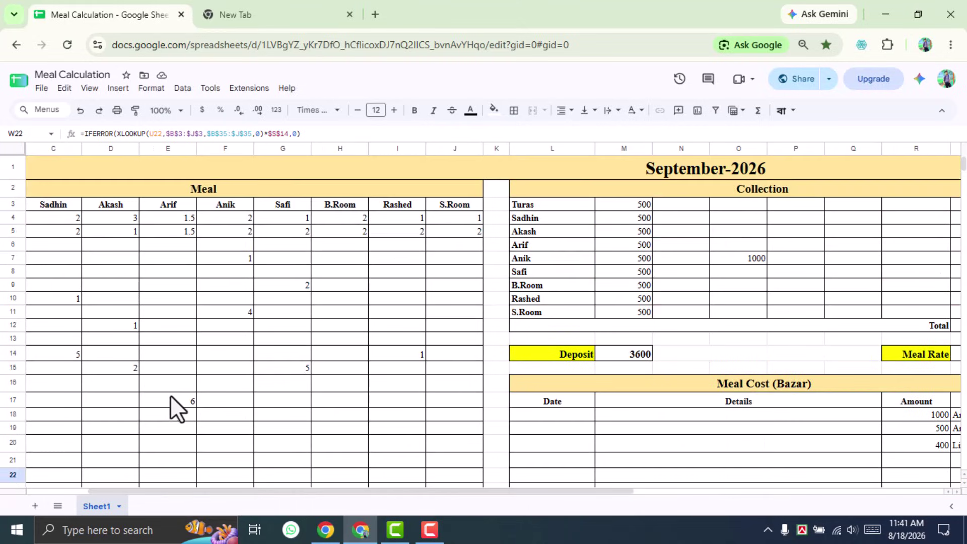
click(52, 204)
drag(206, 493, 146, 492)
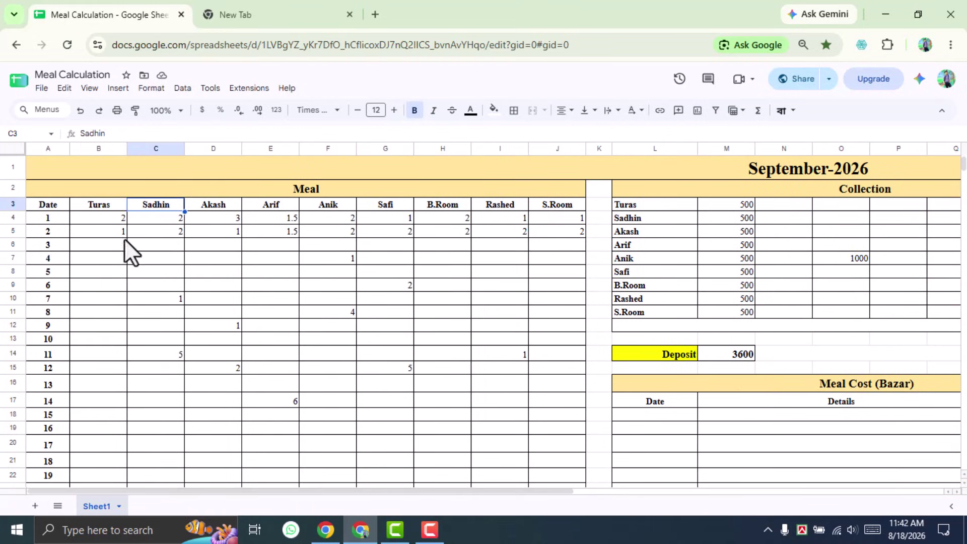
click(116, 203)
drag(564, 208, 113, 207)
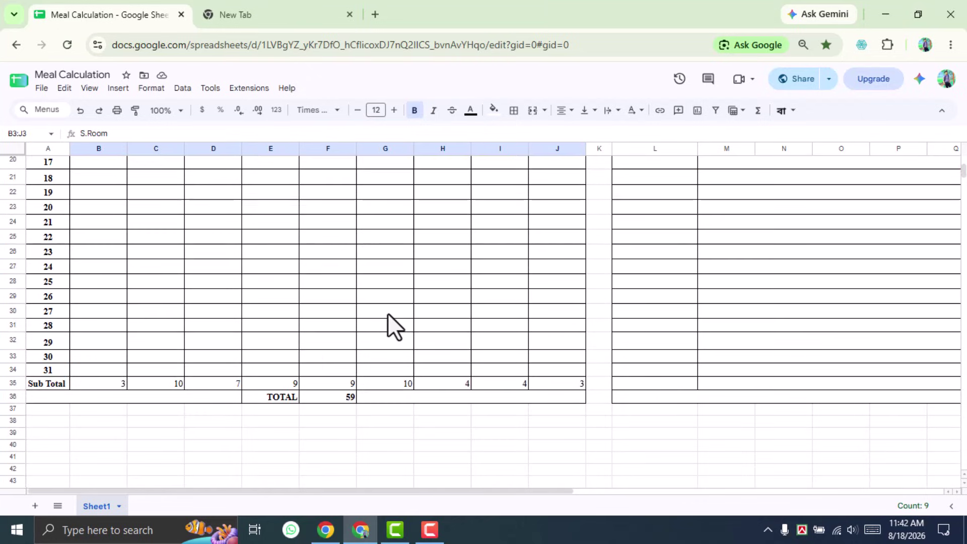
scroll(387, 303, down, 6)
scroll(504, 378, up, 2)
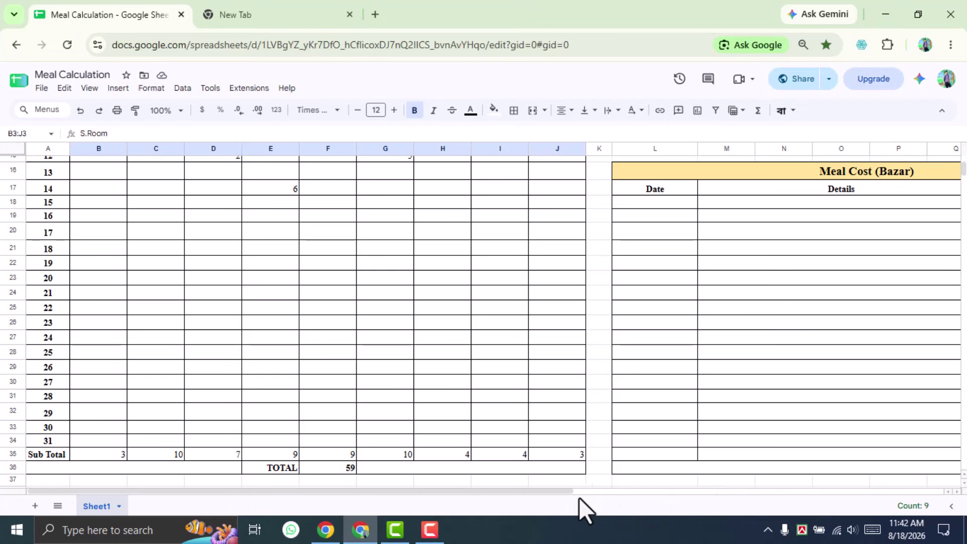
Step: Check the result range in W22's lookup formula and select the matching Sub Total cells B35:J35
drag(562, 492, 800, 489)
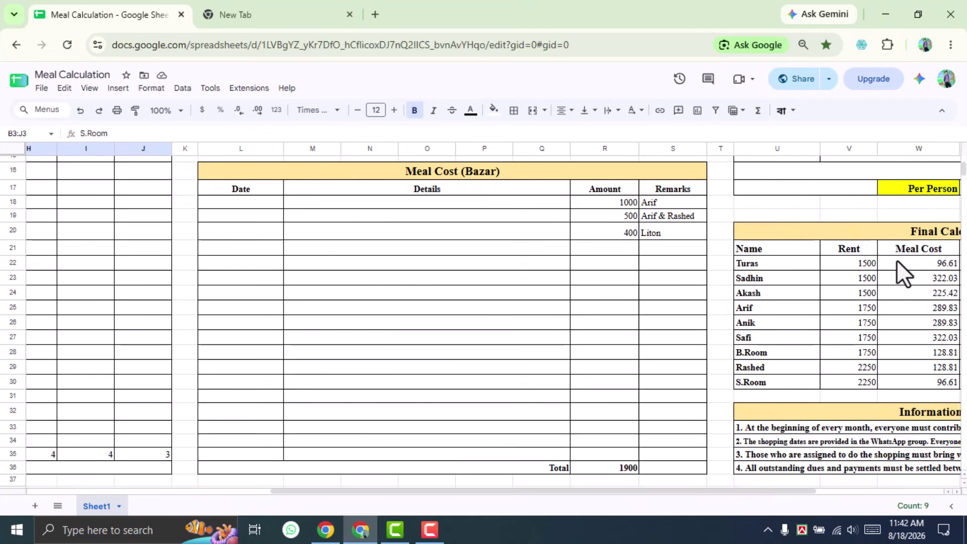
click(897, 260)
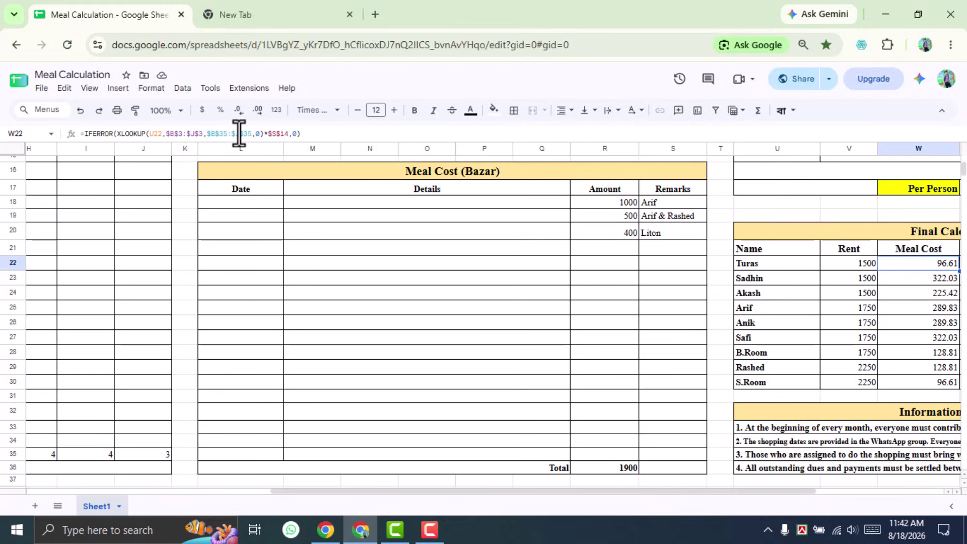
drag(406, 492, 146, 492)
drag(106, 453, 573, 453)
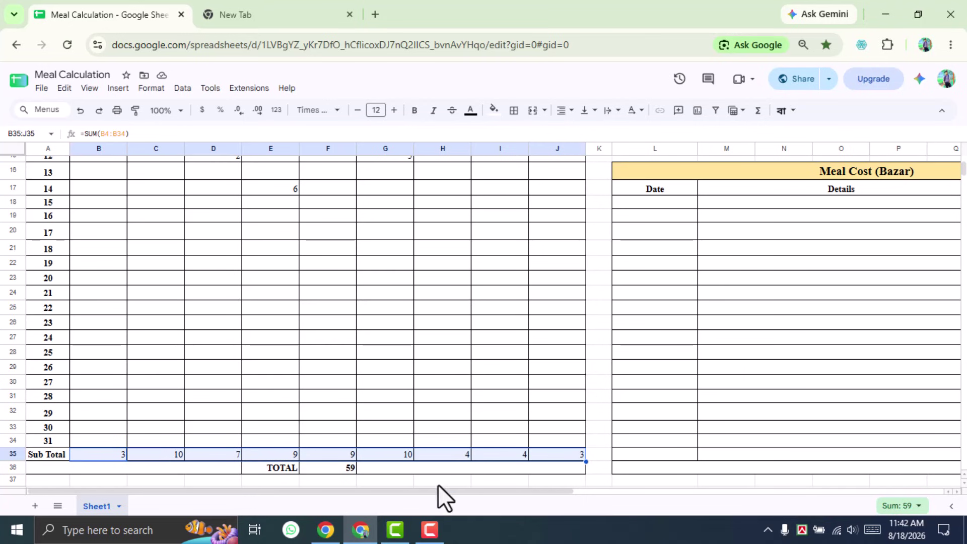
Step: Inspect the Meal Cost formulas in W22 and W23 and trace the $S$14 multiplier to the Meal Rate cell
drag(427, 492, 818, 499)
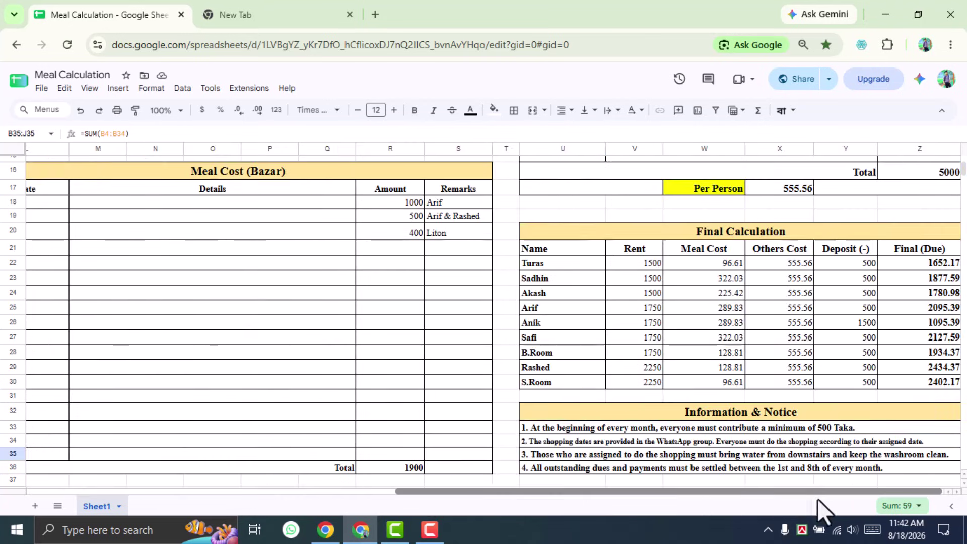
click(715, 263)
click(729, 278)
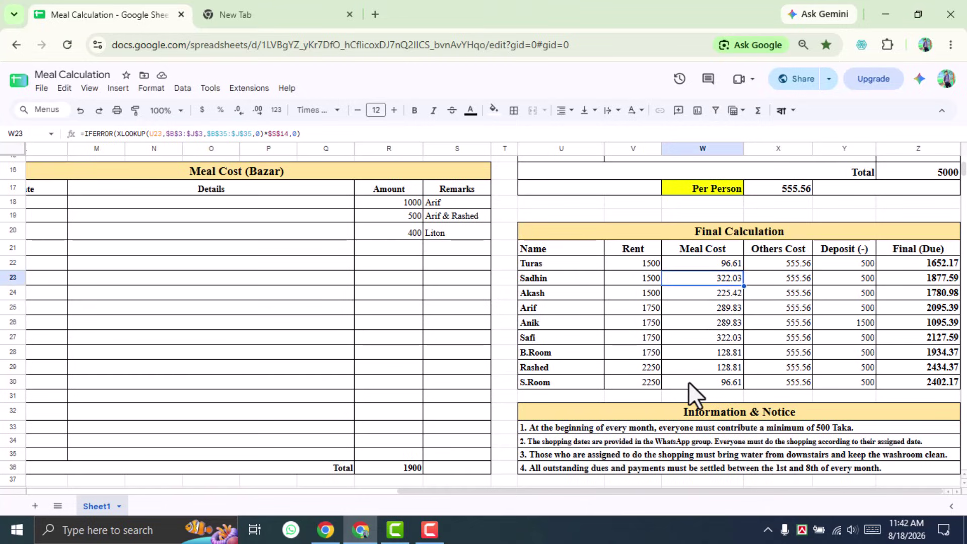
scroll(687, 382, up, 5)
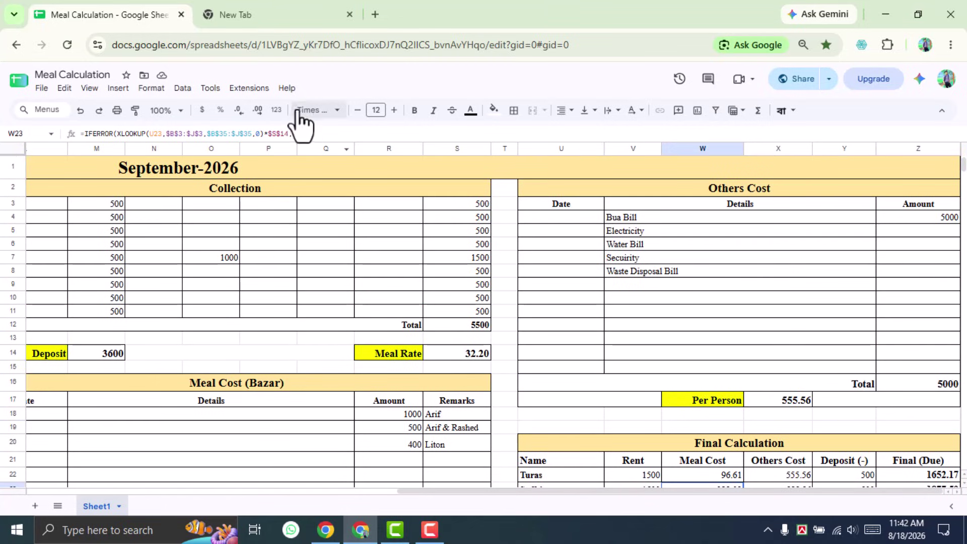
click(267, 133)
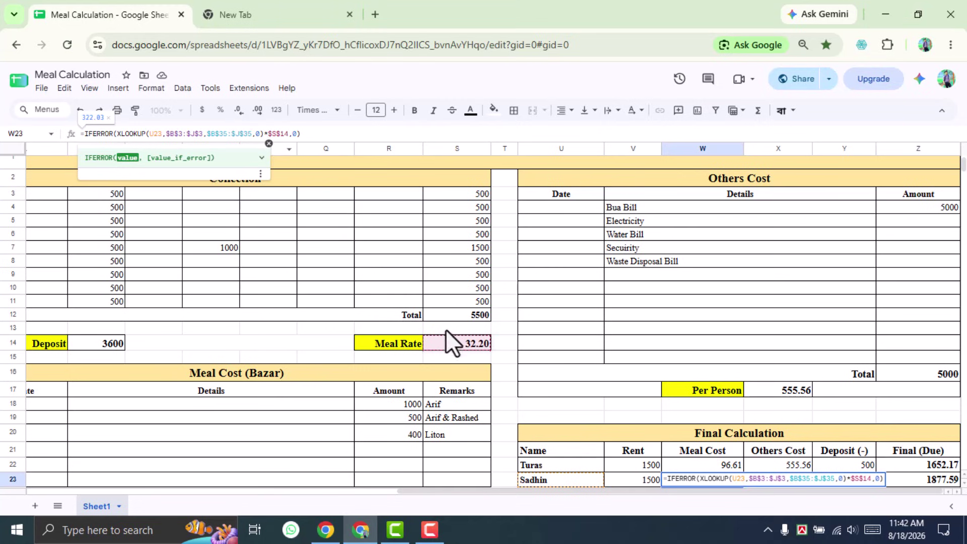
click(469, 347)
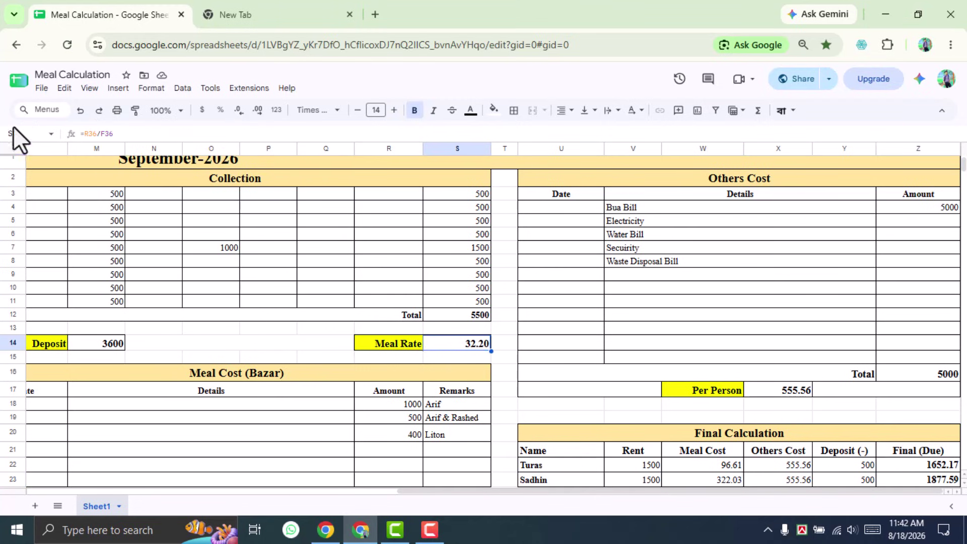
Step: Review every member's Meal Cost in the Final Calculation table by selecting W22:W30
scroll(546, 374, down, 3)
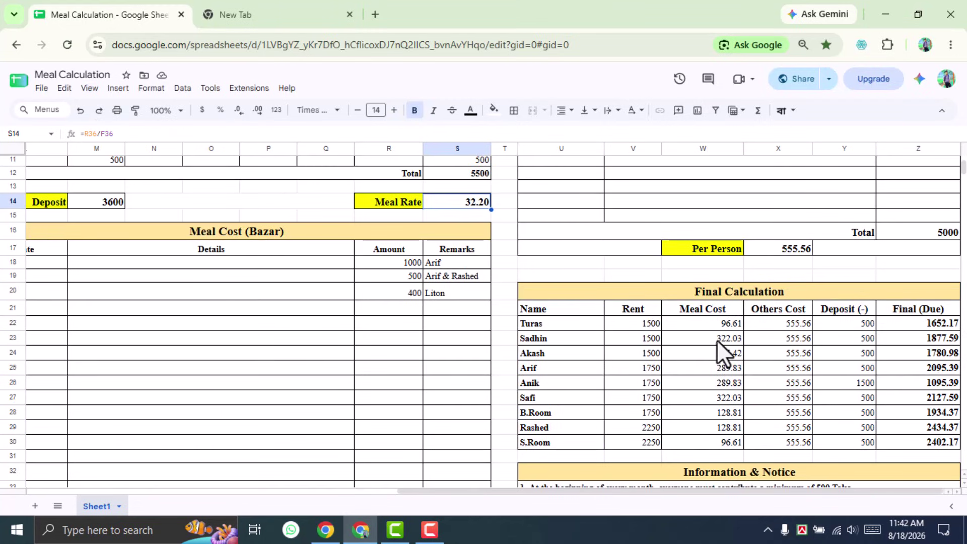
click(711, 325)
drag(710, 323, 716, 437)
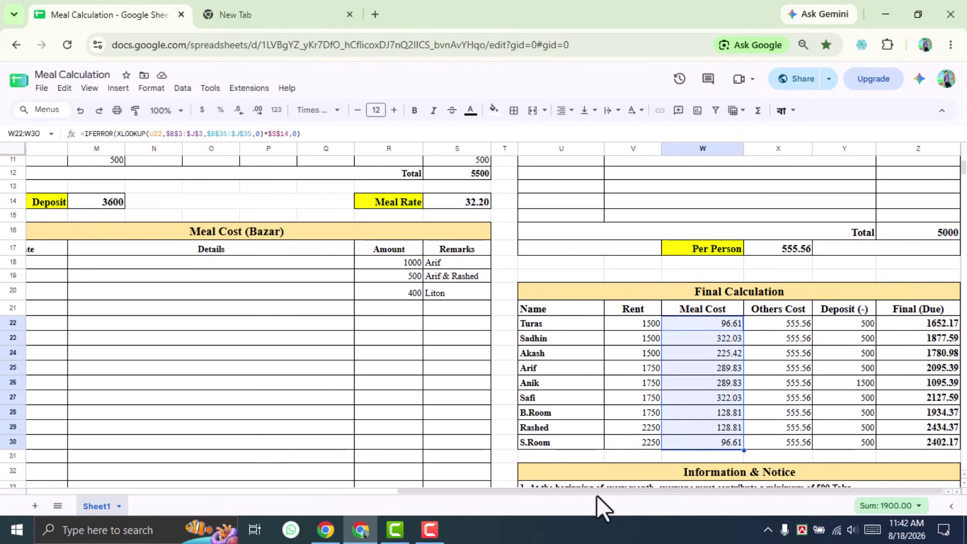
Step: Compare the Per Person amount in the Others Cost table with the Others Cost cells X22:X26
scroll(822, 378, up, 2)
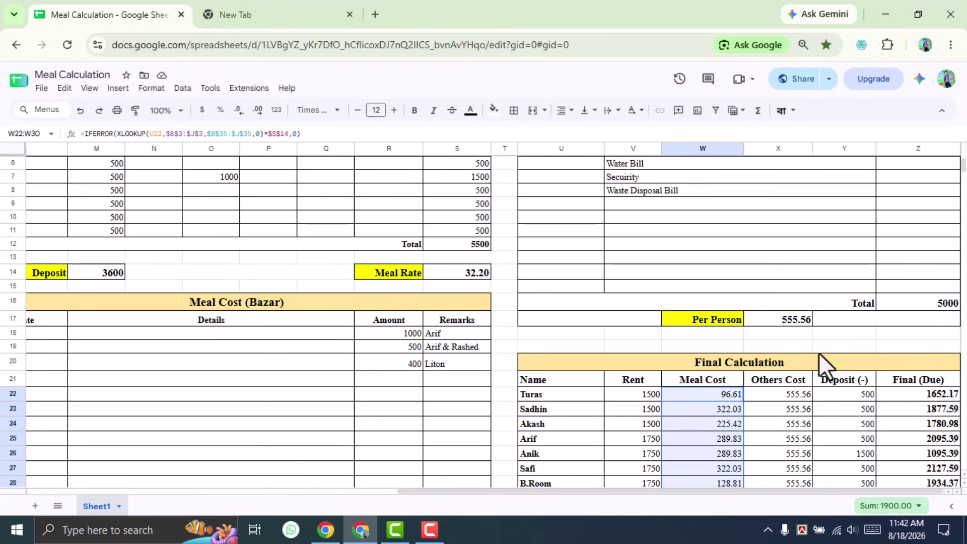
scroll(788, 323, up, 2)
scroll(789, 353, down, 2)
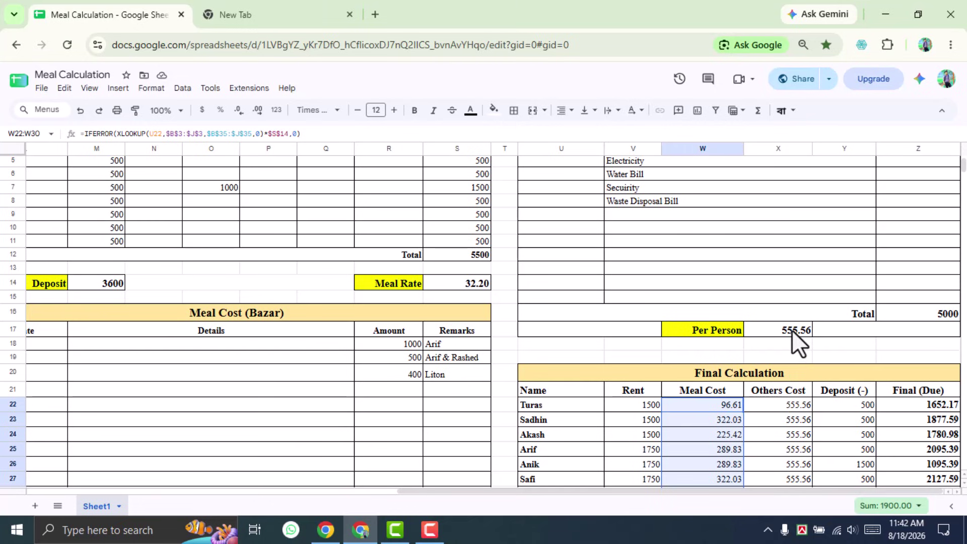
click(787, 421)
drag(787, 403, 787, 448)
scroll(792, 439, down, 2)
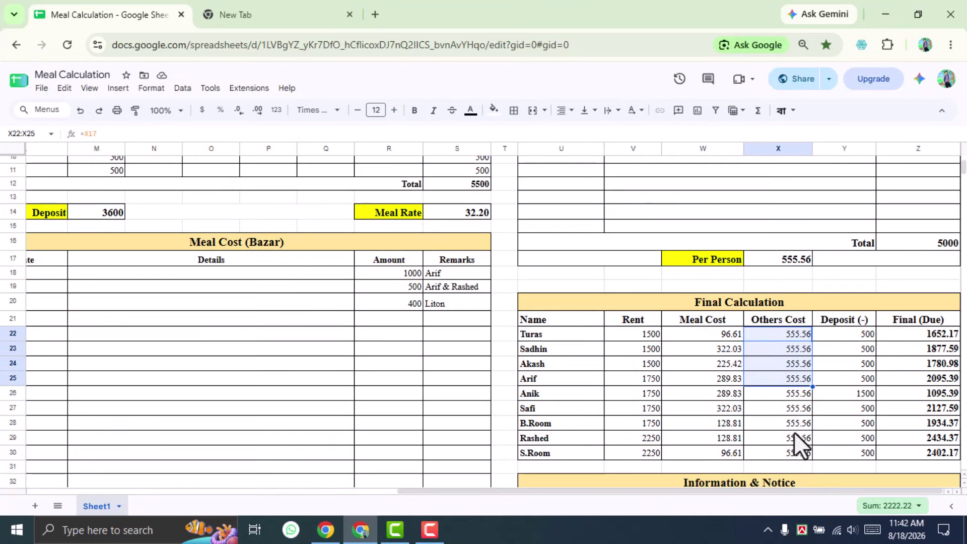
drag(795, 399, 793, 332)
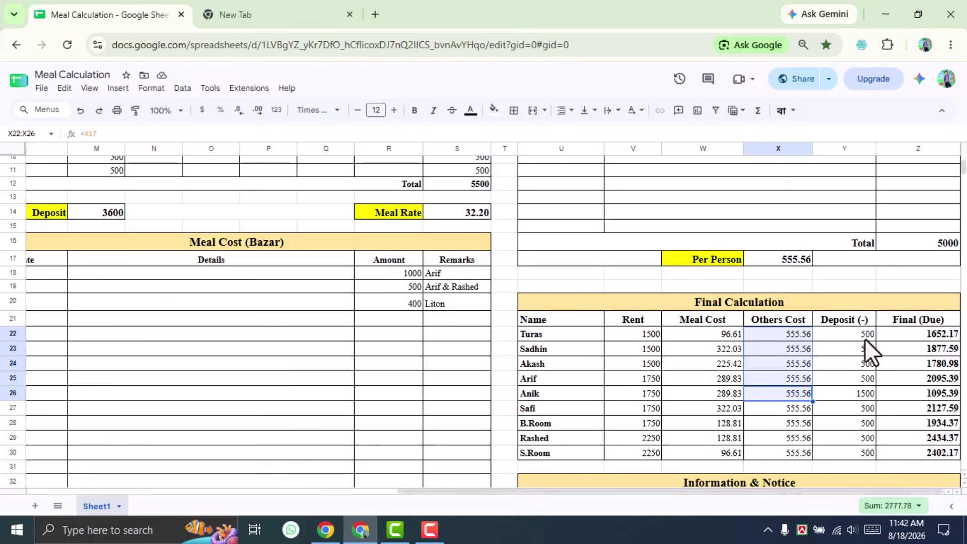
Step: Examine the Deposit cells Y22:Y30 and the lookup formula in Y22 against the Collection table
drag(865, 338, 866, 453)
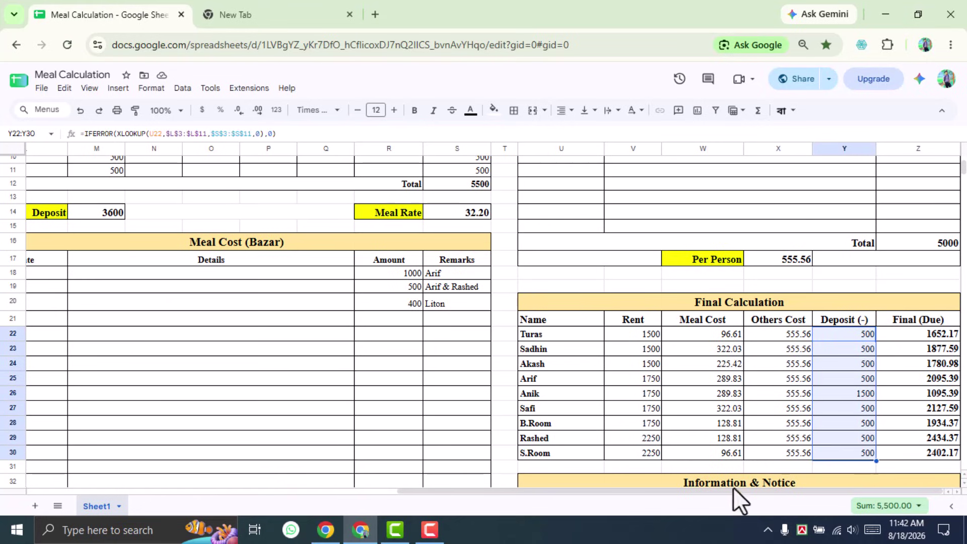
click(783, 336)
click(851, 337)
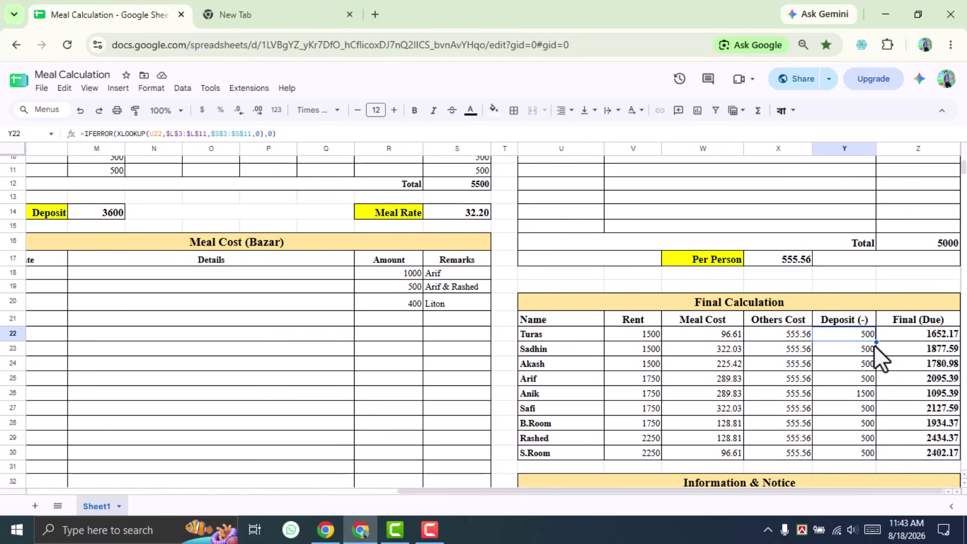
scroll(735, 388, up, 3)
scroll(720, 389, down, 3)
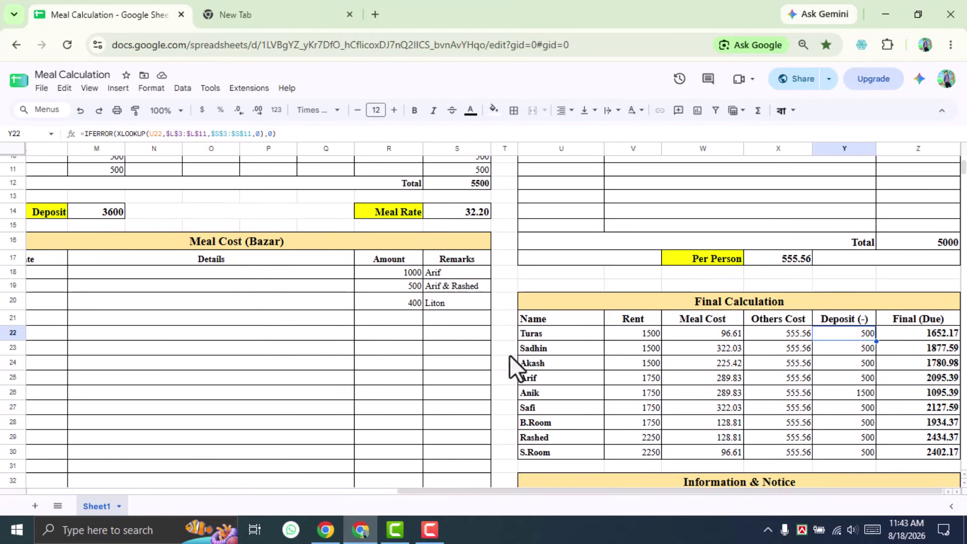
Step: Trace the name in U22 to the Collection table's name range L3:L11 and totals range S3:S11
click(557, 335)
scroll(487, 396, up, 3)
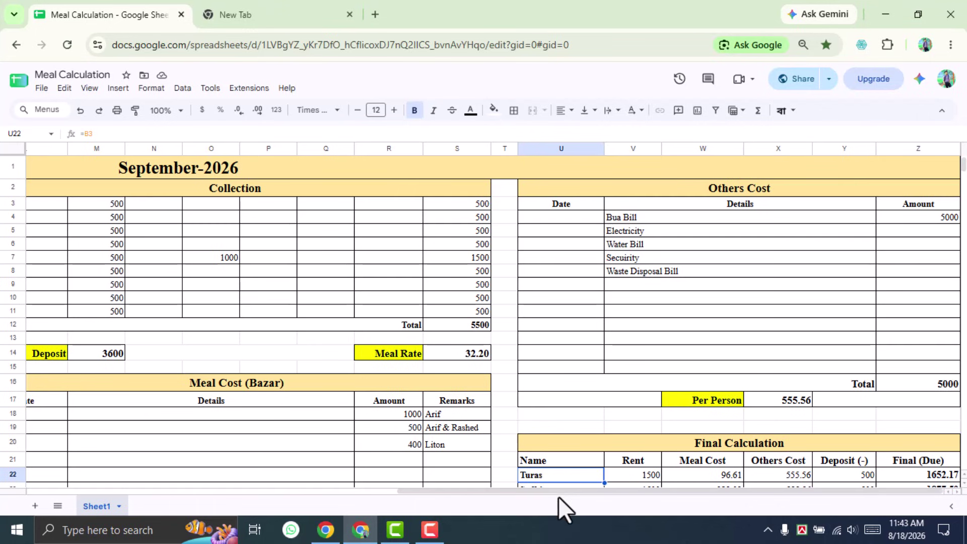
drag(543, 492, 411, 483)
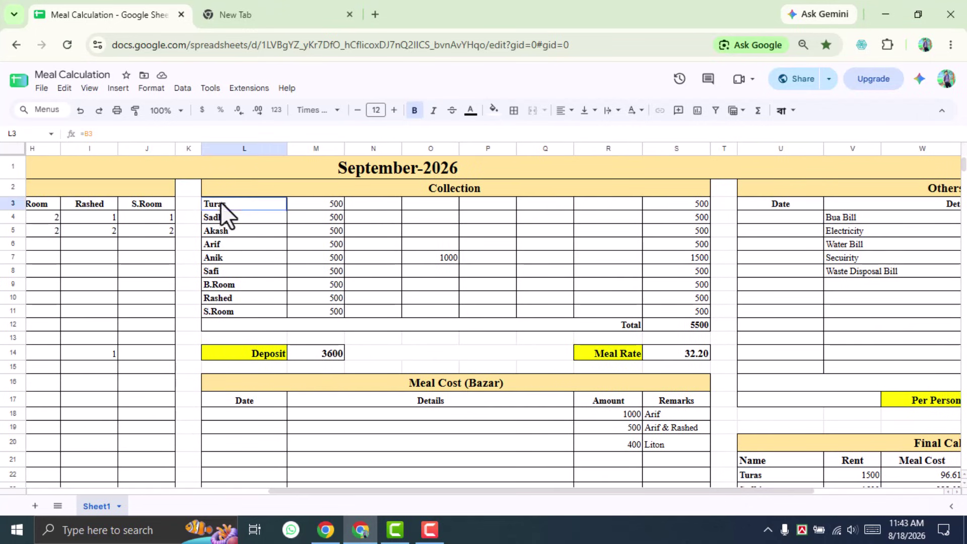
drag(219, 202, 213, 313)
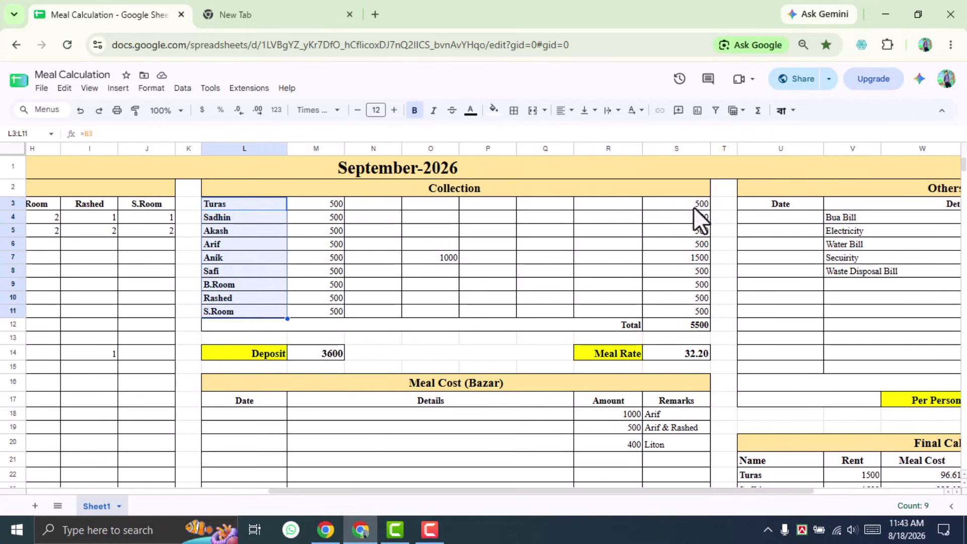
drag(693, 206, 692, 313)
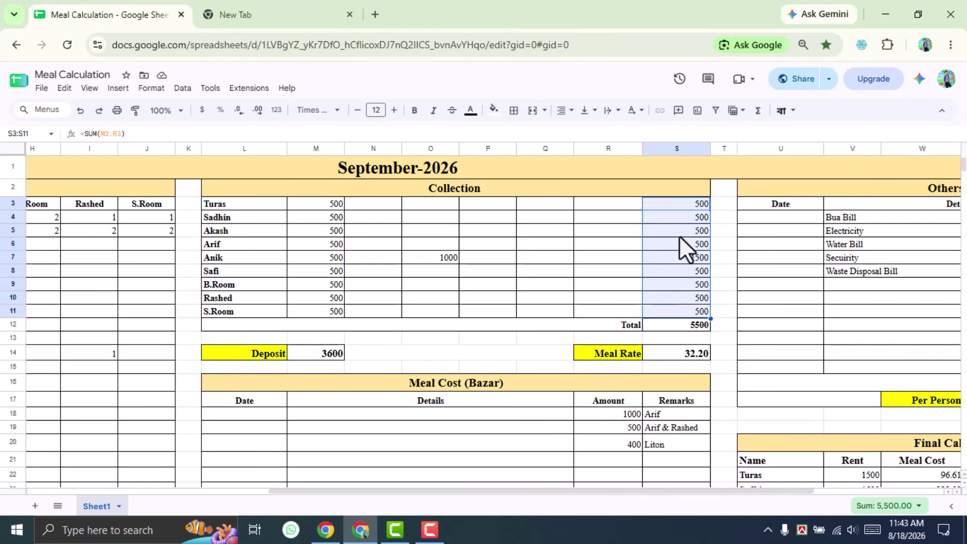
Step: Compare the row 7 member's Collection total in S7 with the matching Deposit cell Y26 in Final Calculation
click(667, 256)
click(277, 254)
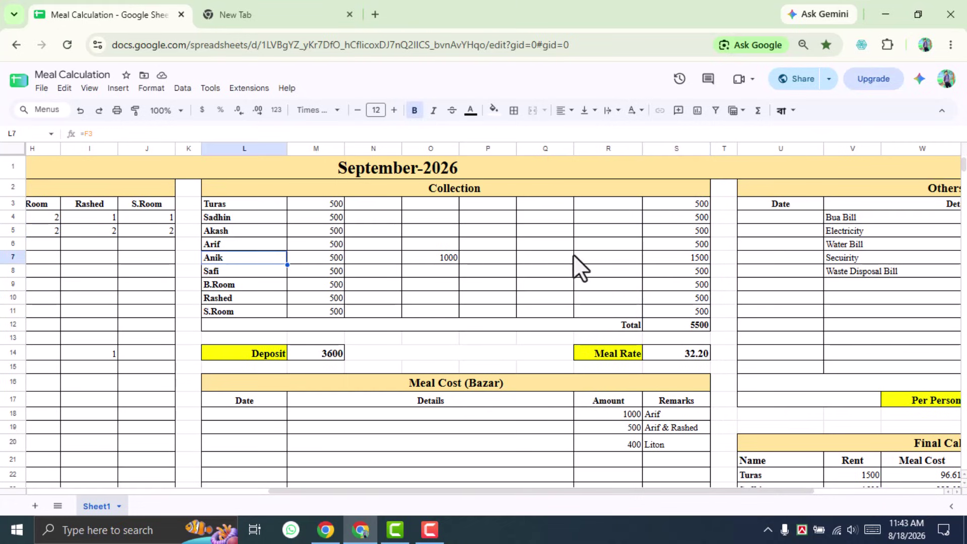
click(682, 258)
drag(637, 492, 878, 491)
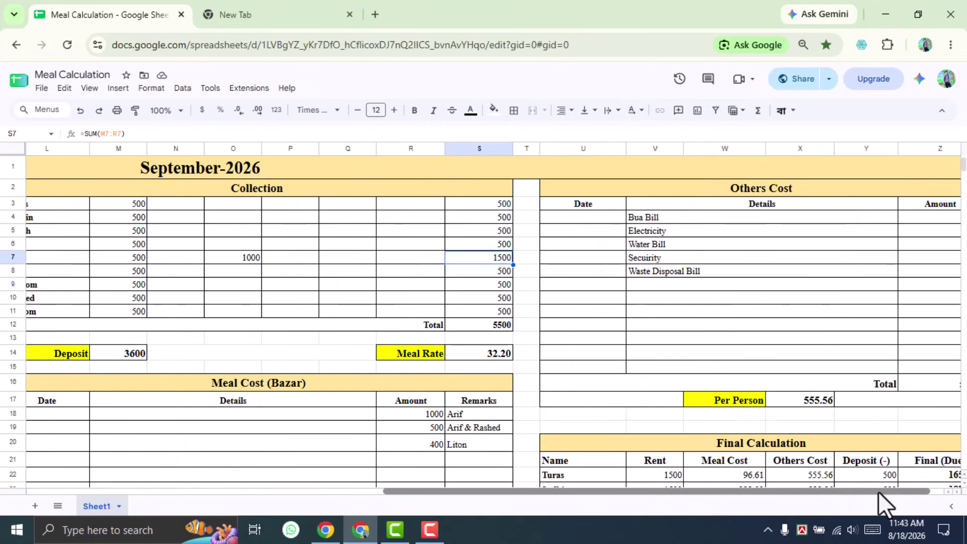
scroll(878, 417, down, 3)
click(868, 387)
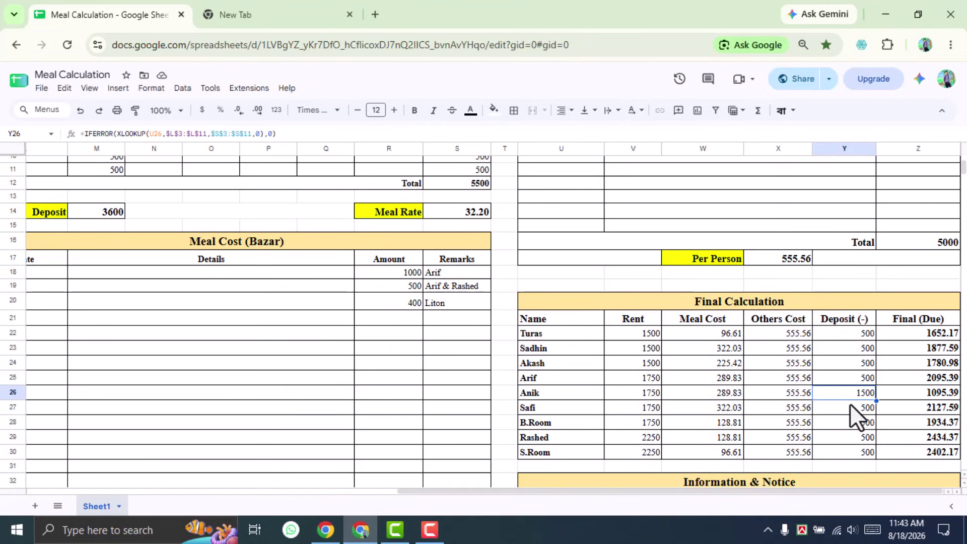
Step: Check the Rent, Meal Cost, Others Cost and Deposit cells in row 22 against the Final (Due) formula in Z22
click(636, 335)
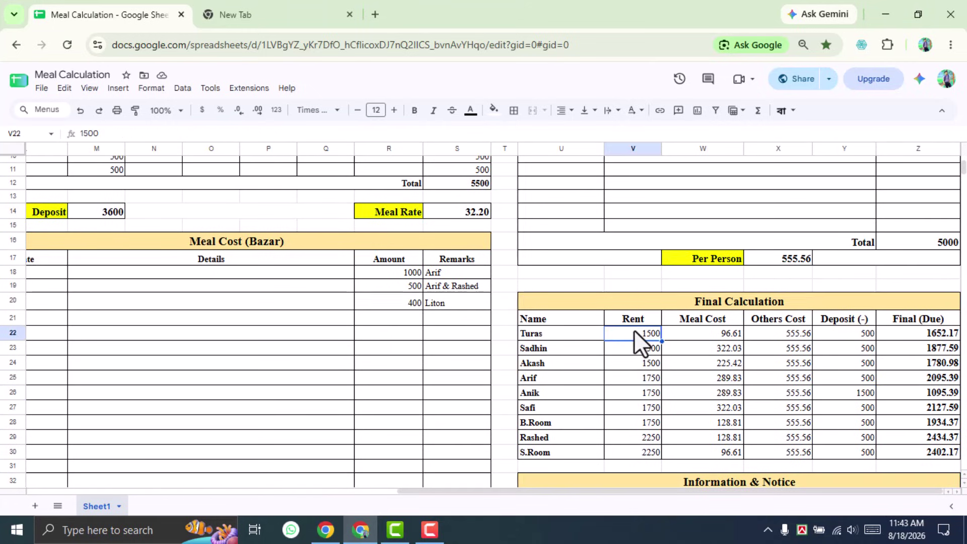
click(702, 334)
click(774, 334)
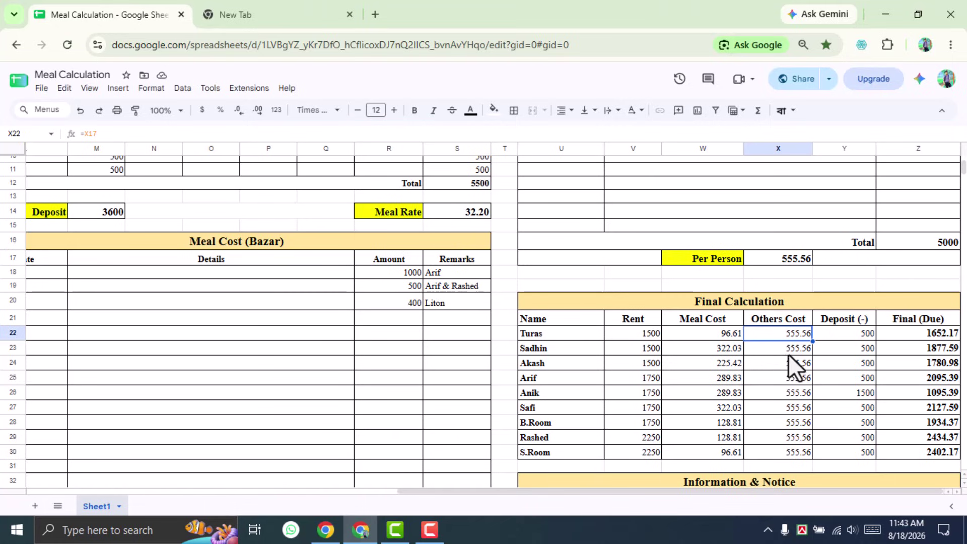
click(649, 341)
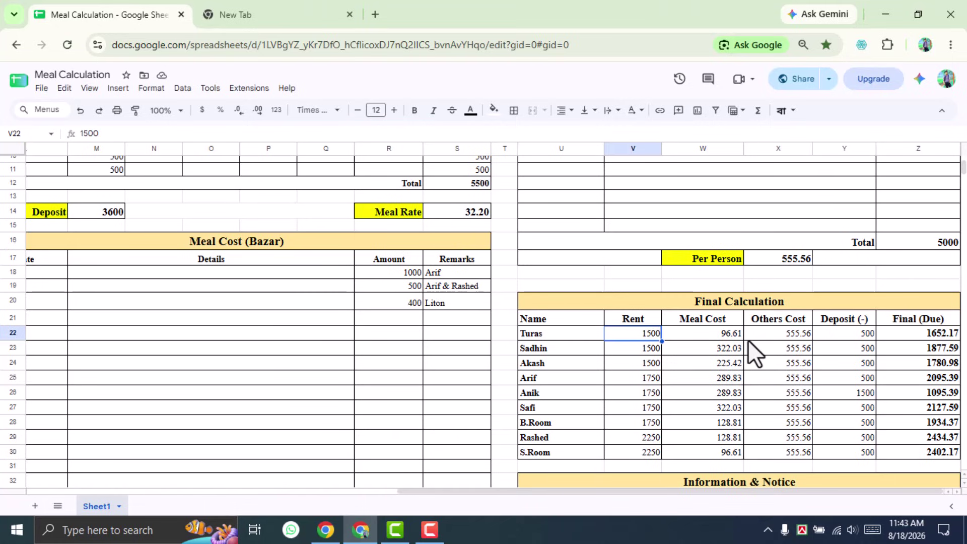
click(834, 333)
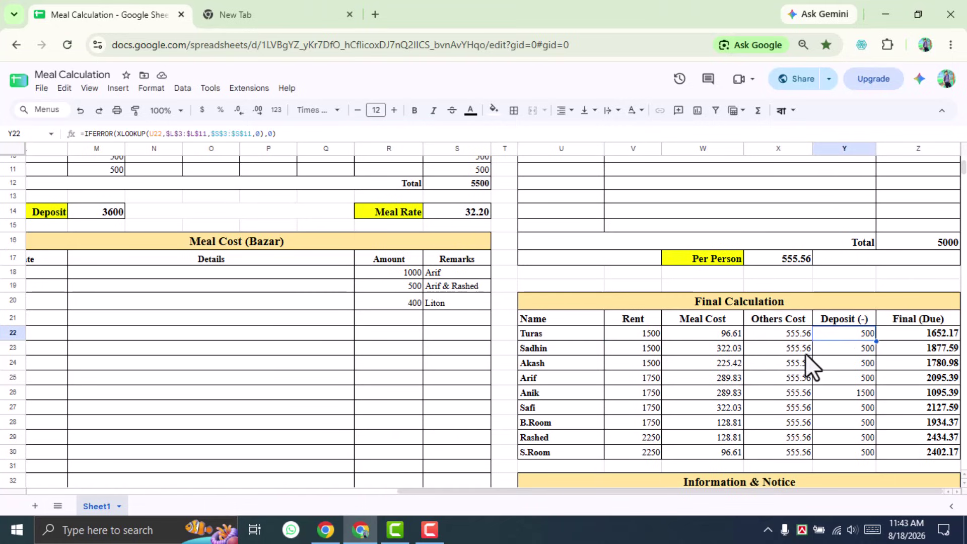
click(929, 339)
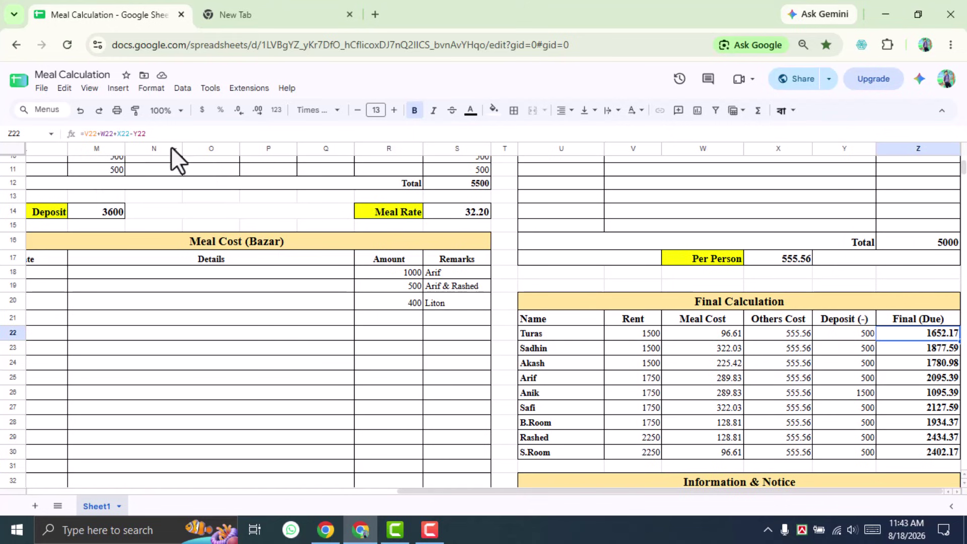
Step: Read the four household rules in the Information & Notice section below the Final Calculation table
scroll(922, 357, down, 2)
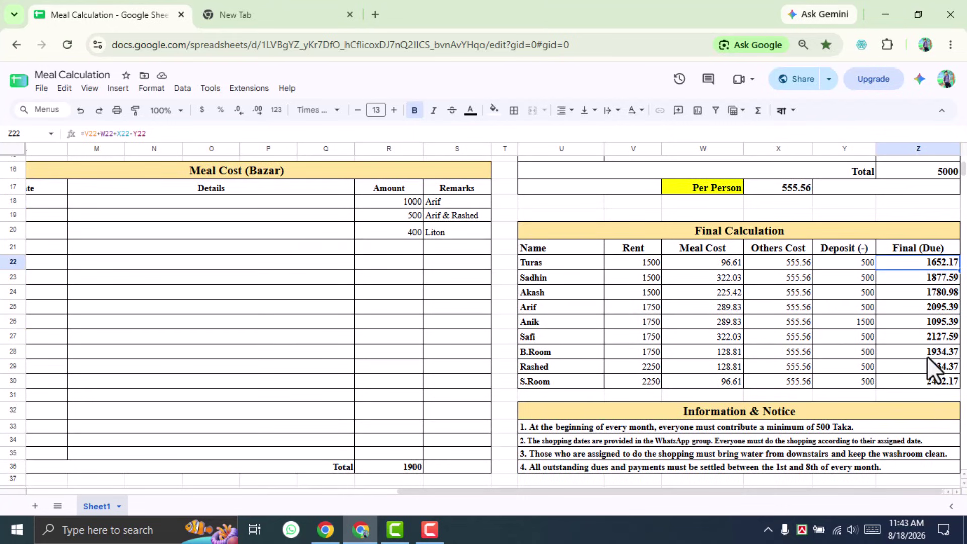
scroll(927, 356, down, 2)
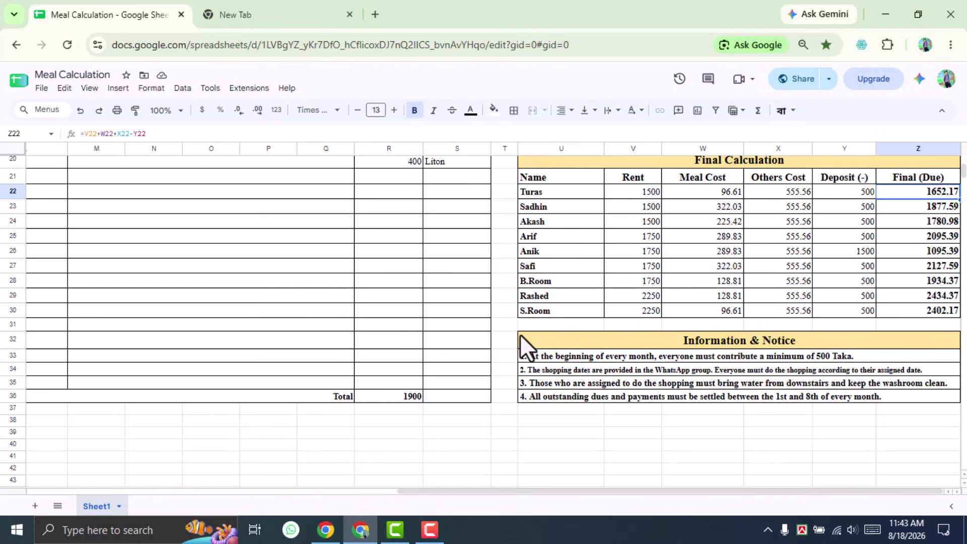
click(549, 356)
click(579, 368)
click(582, 383)
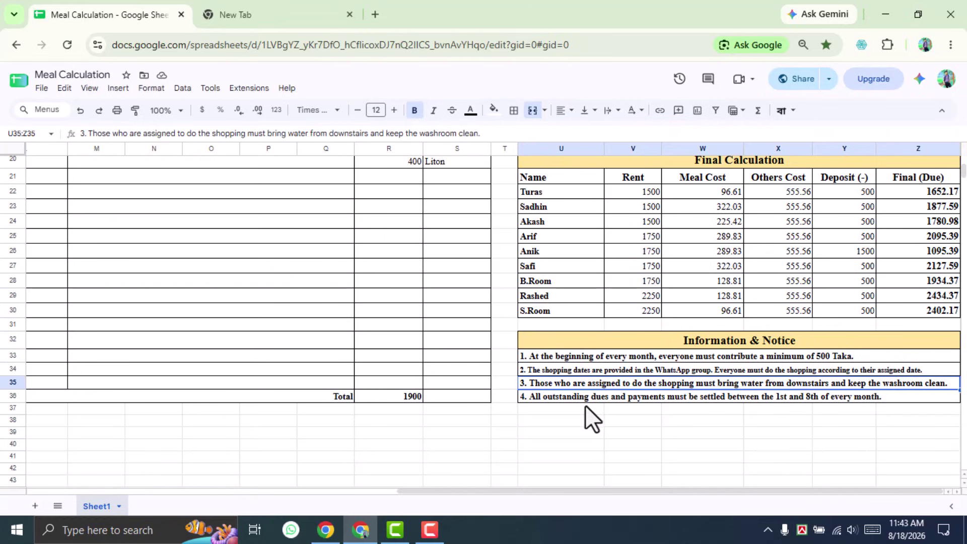
click(585, 399)
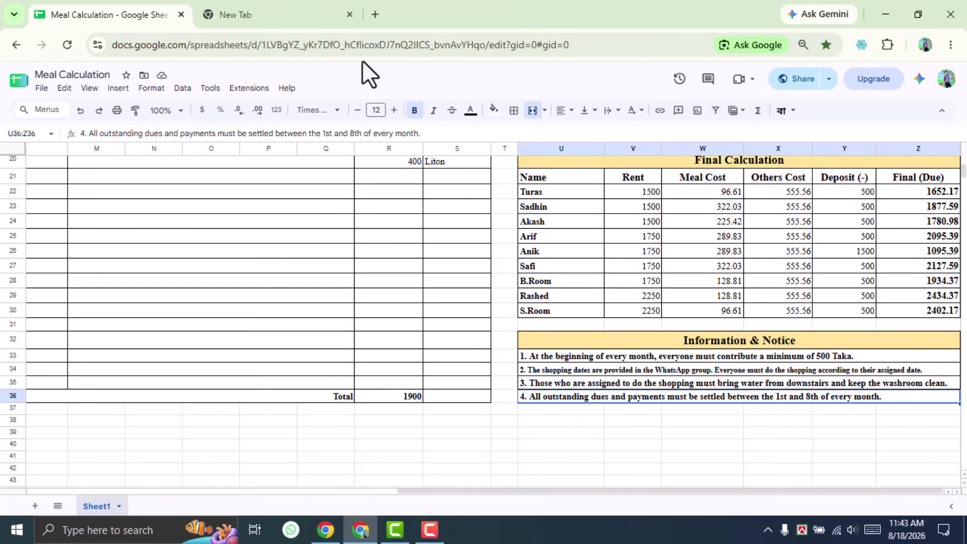
Step: Review the spreadsheet's sharing settings, including the link access roles and the field for adding people, without changing them
click(804, 79)
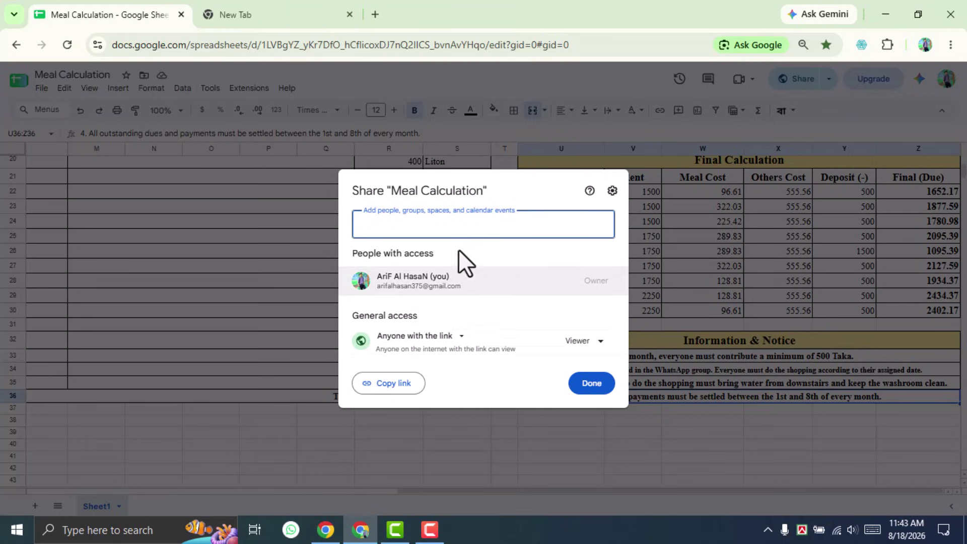
click(575, 348)
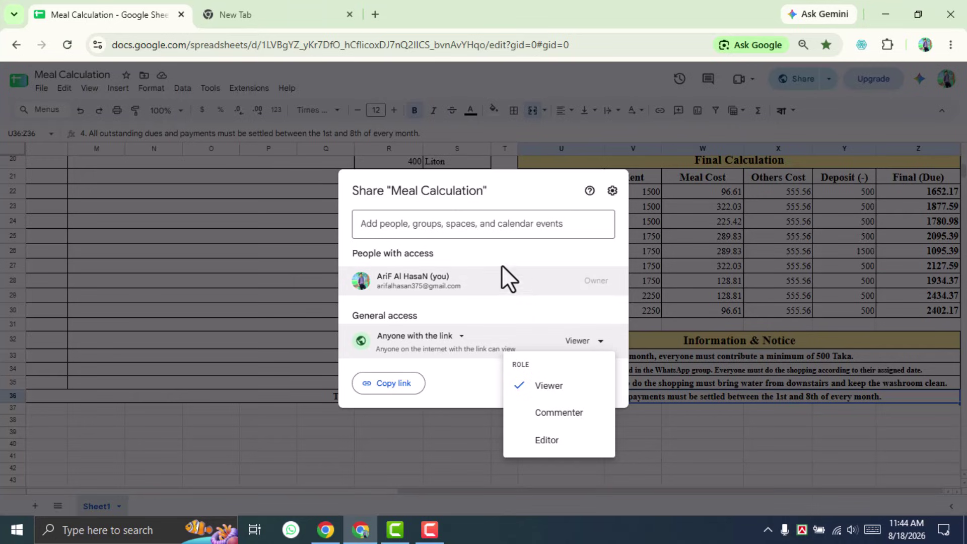
click(434, 217)
click(398, 227)
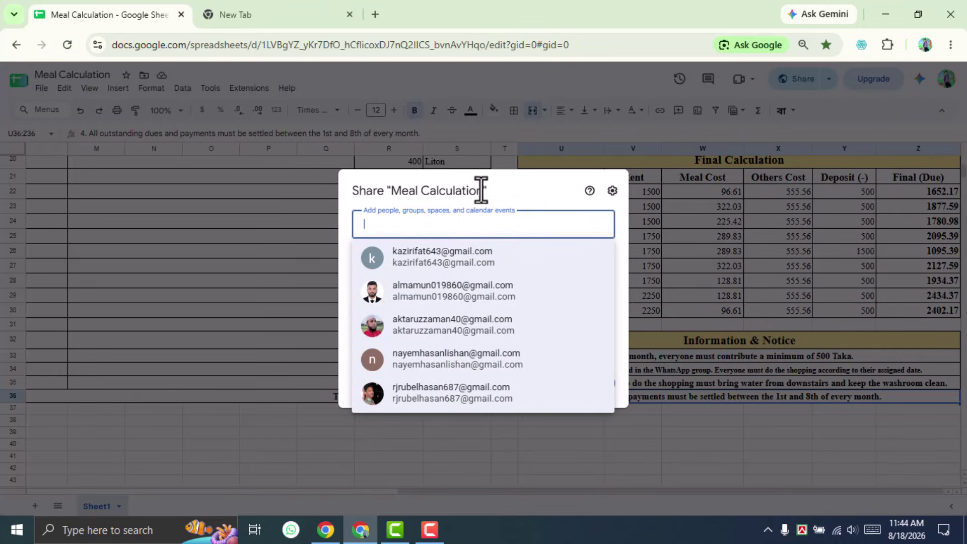
click(503, 187)
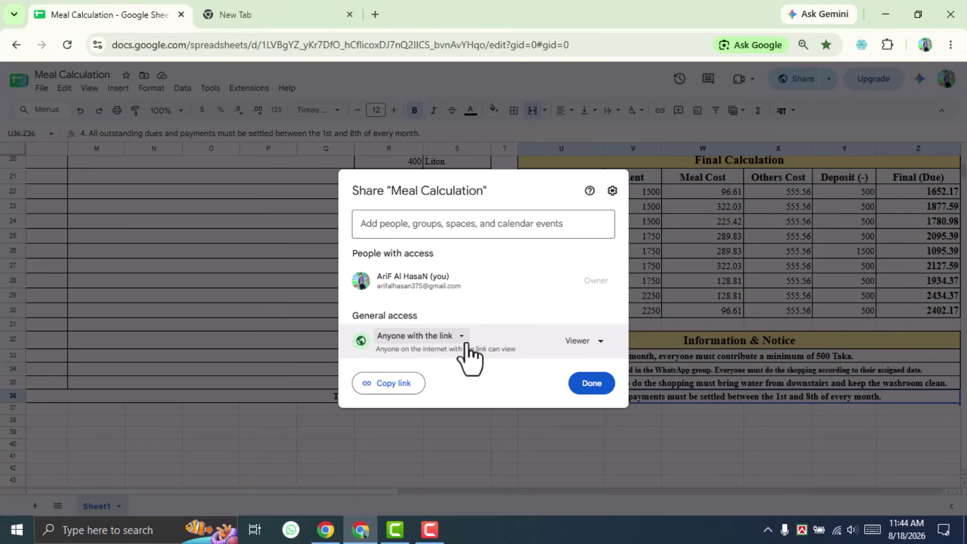
click(532, 445)
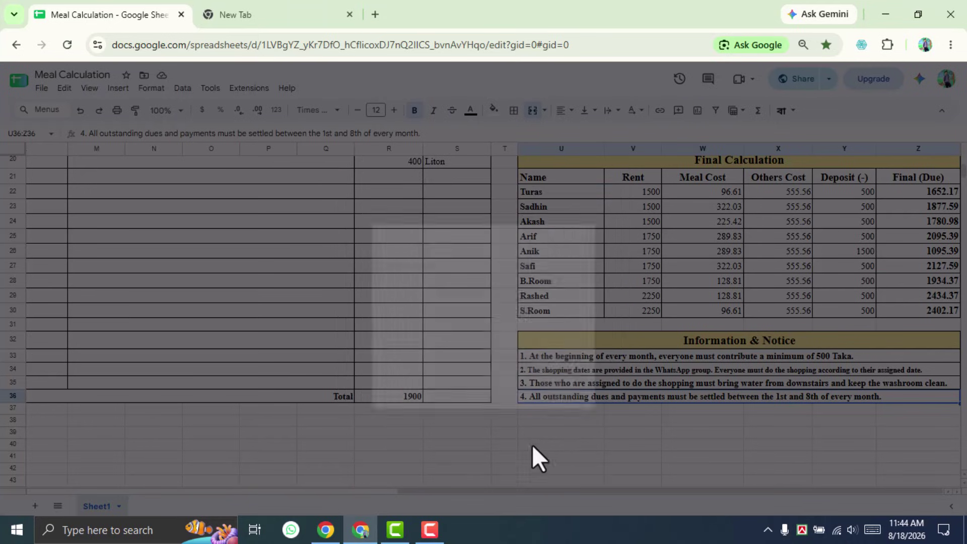
Step: Enter 1 in cell E8 of the Meal table, on the row for date 5
scroll(584, 442, up, 6)
scroll(554, 427, down, 2)
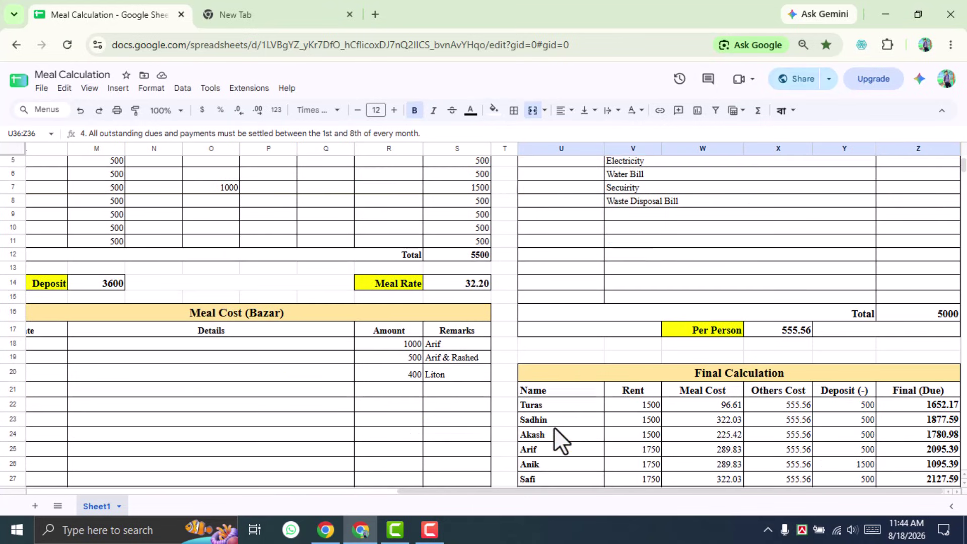
key(ctrl+minus)
scroll(558, 429, up, 2)
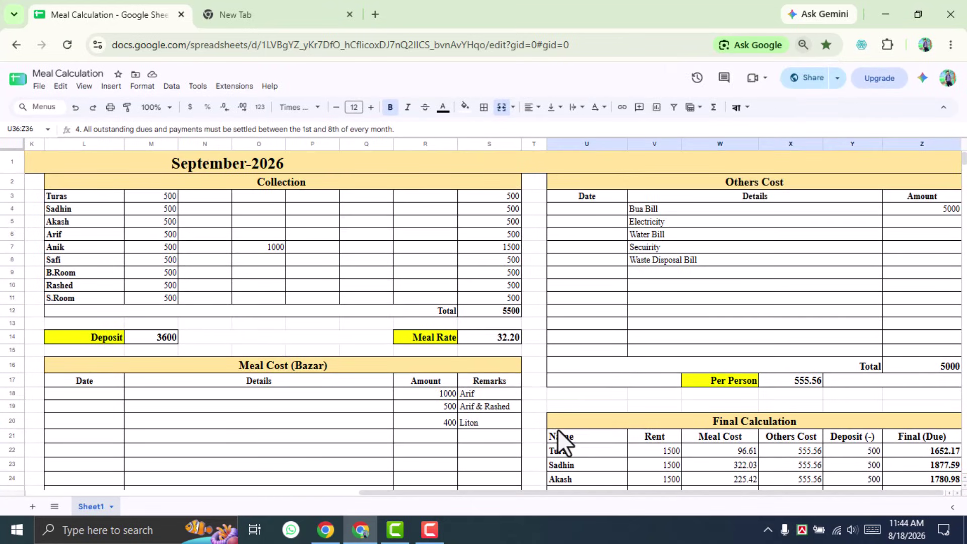
drag(475, 493, 137, 497)
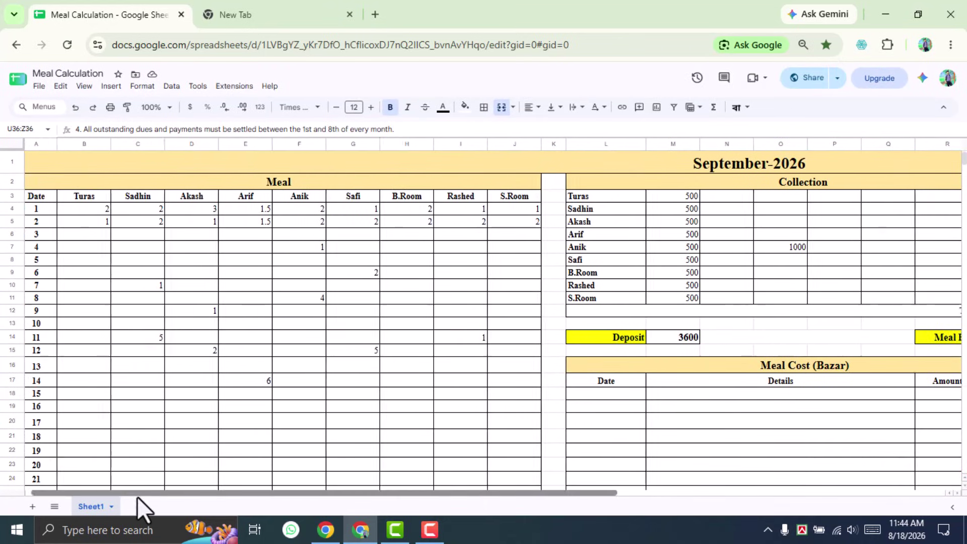
click(245, 258)
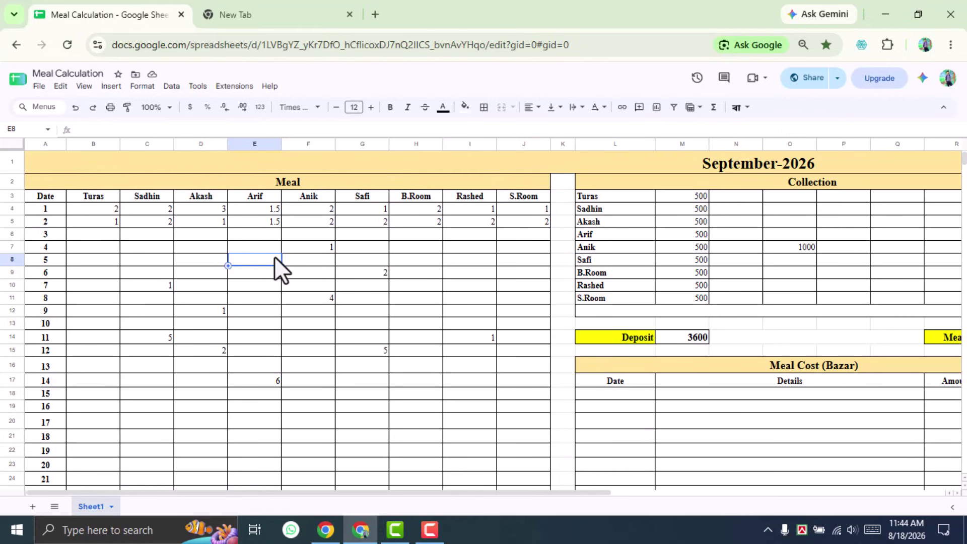
text(1)
Step: Add a second payment of 500 in cell N4 of the Collection table
click(728, 196)
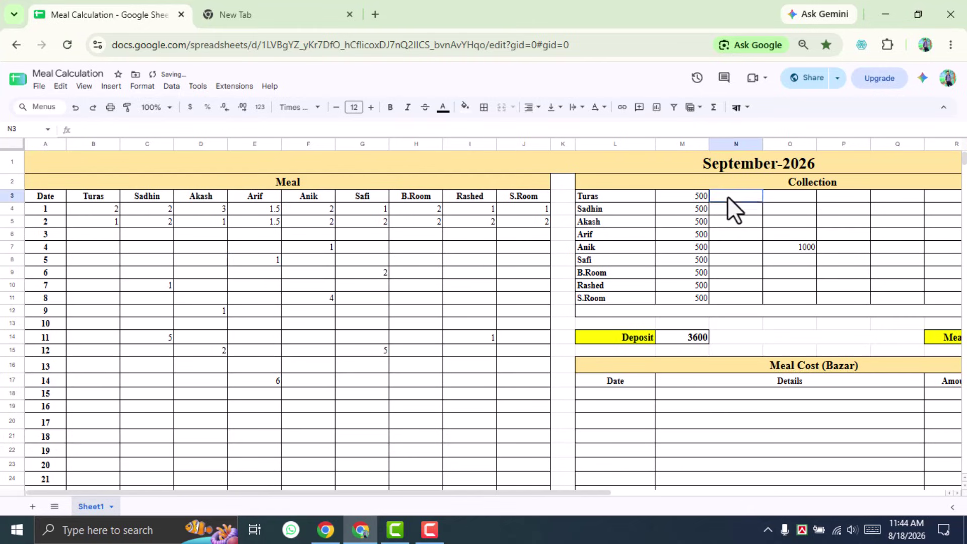
click(740, 214)
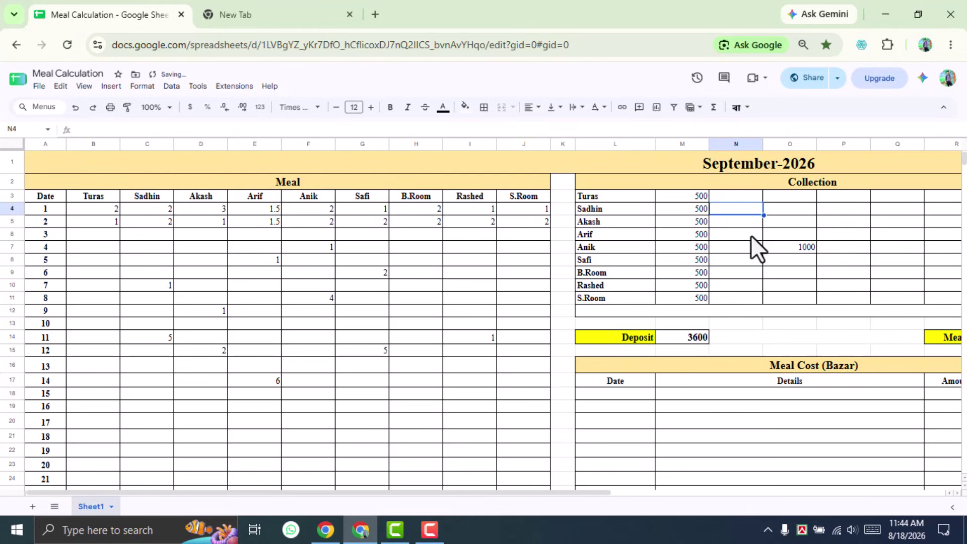
text(500)
Step: Set the Meal Cost (Bazar) amount in R19 to 200 and check the Meal Rate and Final Calculation table
click(932, 406)
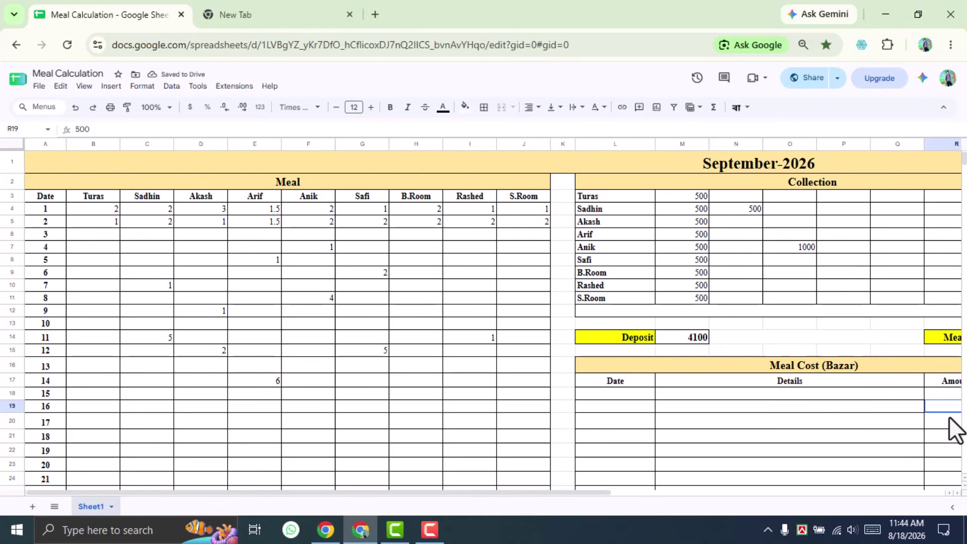
text(200)
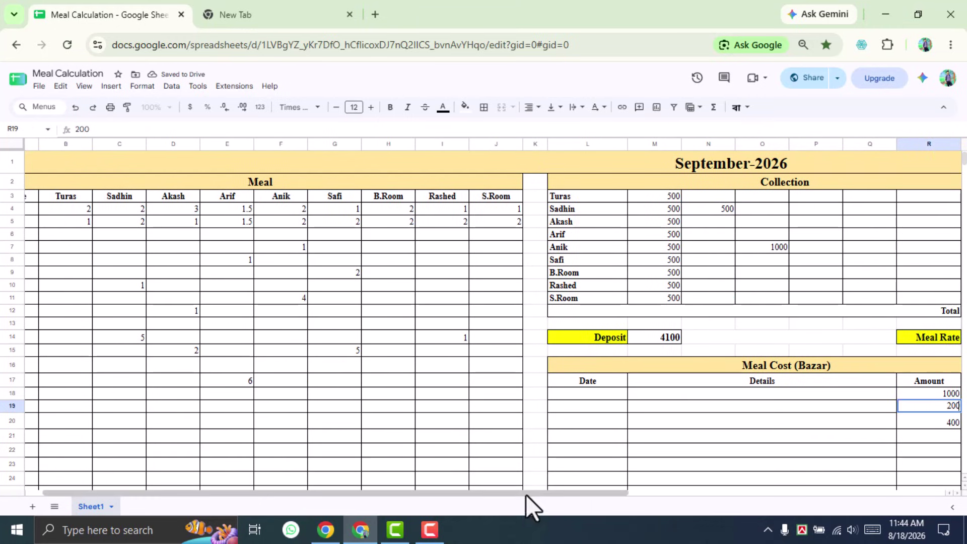
drag(525, 495, 683, 494)
scroll(675, 429, right, 4)
click(723, 365)
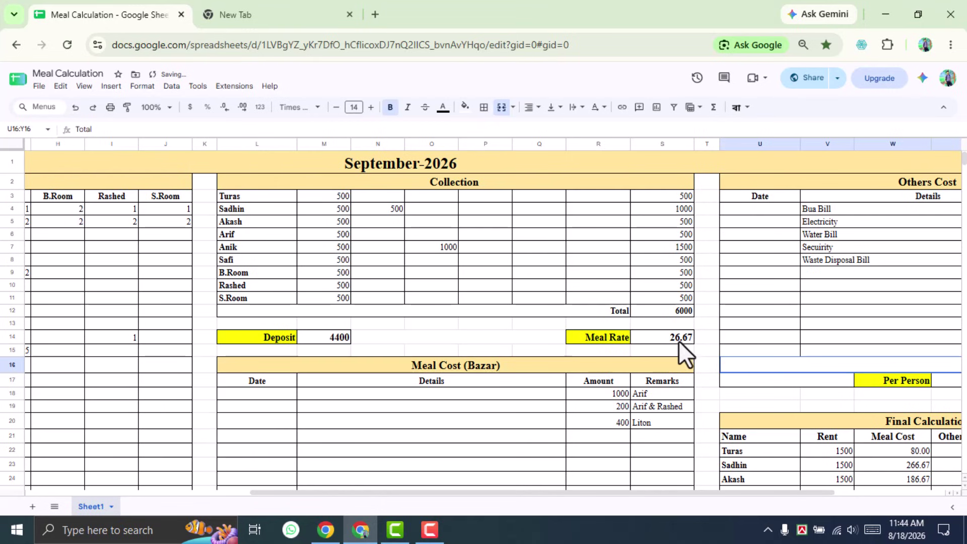
drag(679, 493, 864, 493)
scroll(855, 400, down, 2)
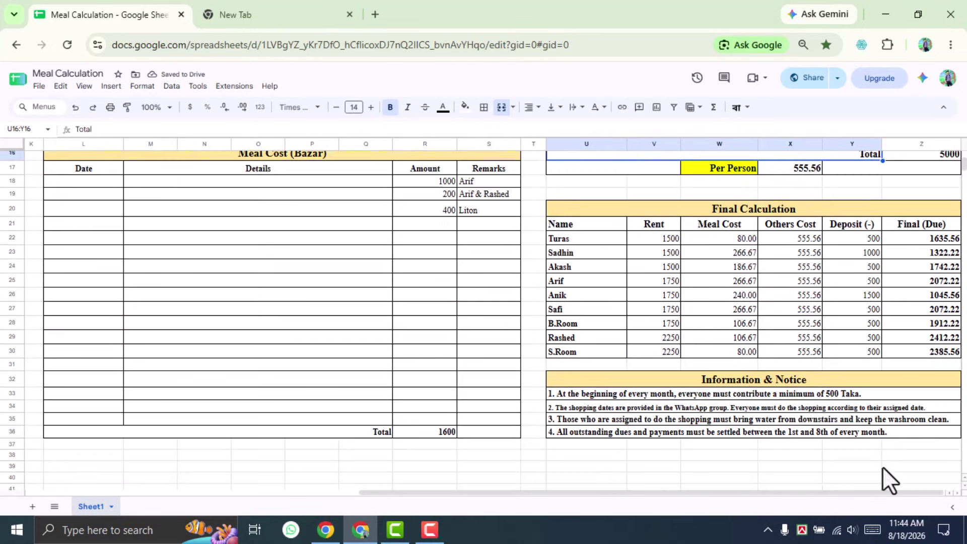
scroll(892, 428, down, 4)
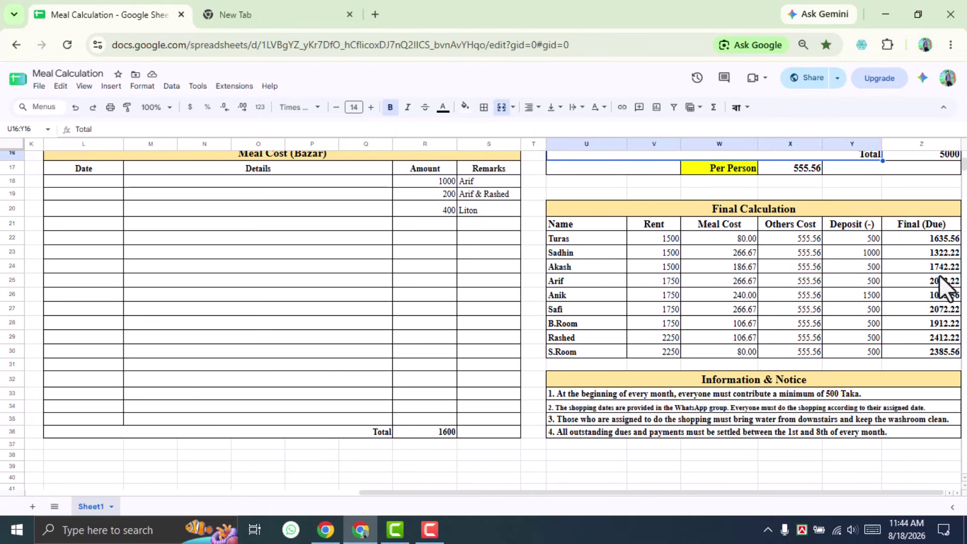